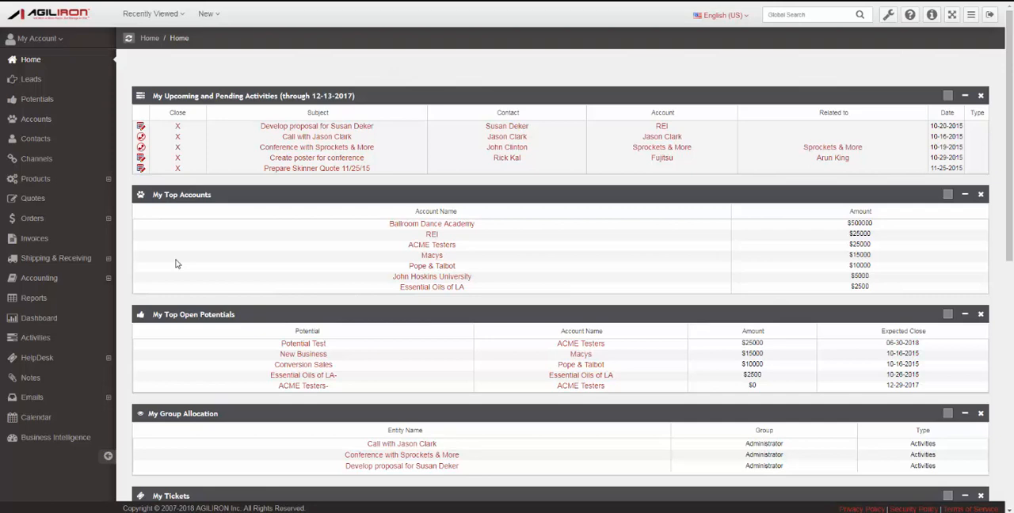
# Open the Sales By Channel report from the Sales Orders subfolder of the Standard folder in Business Intelligence.
pyautogui.click(53, 444)
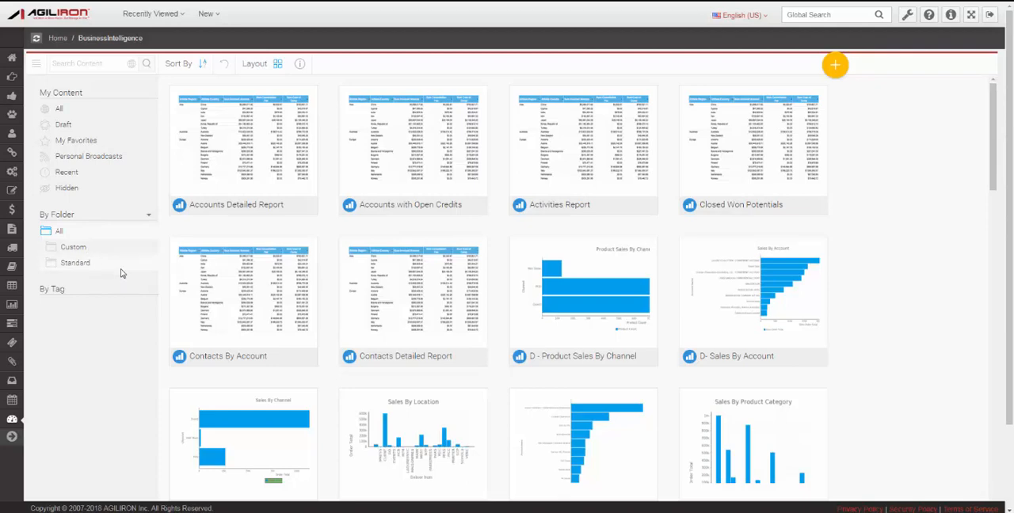
pyautogui.click(83, 264)
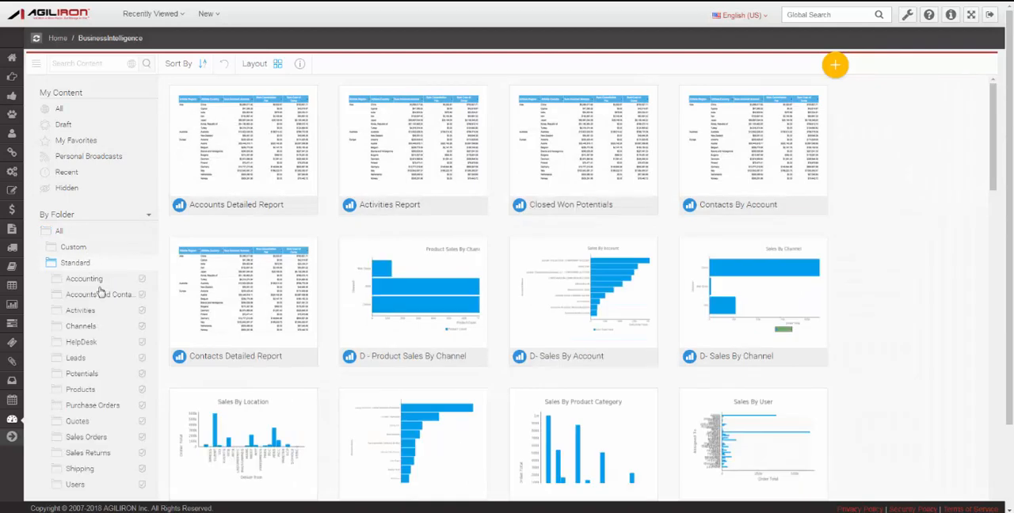
pyautogui.scroll(-1, 135, 318)
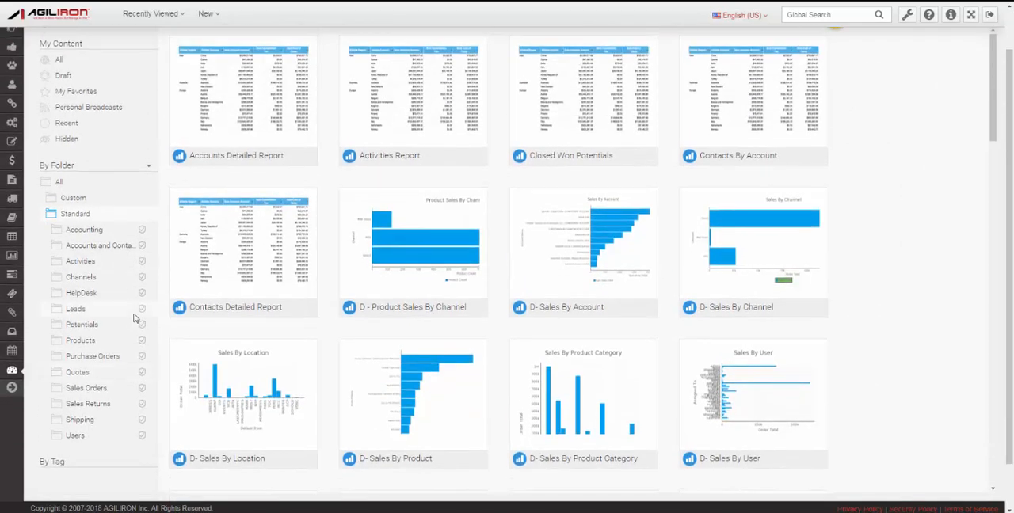
pyautogui.click(87, 389)
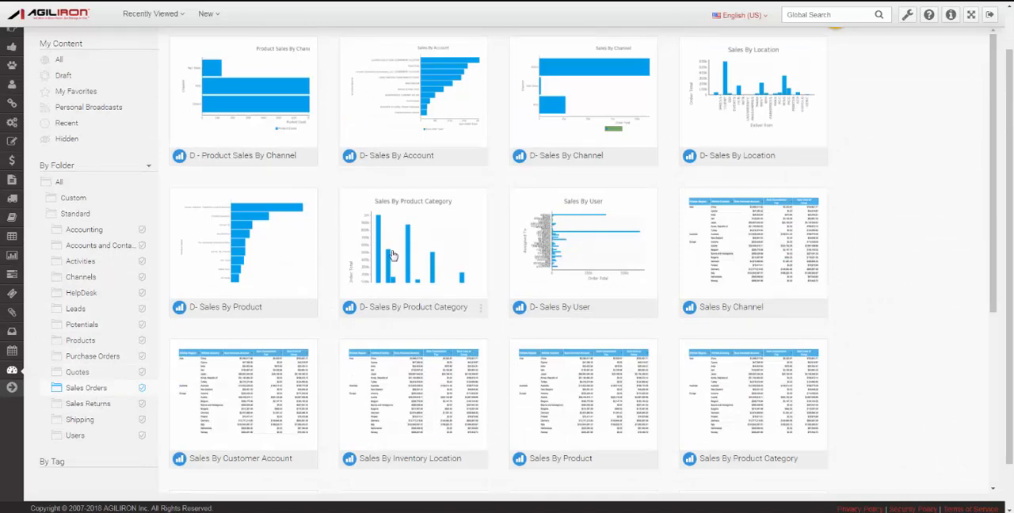
pyautogui.click(754, 314)
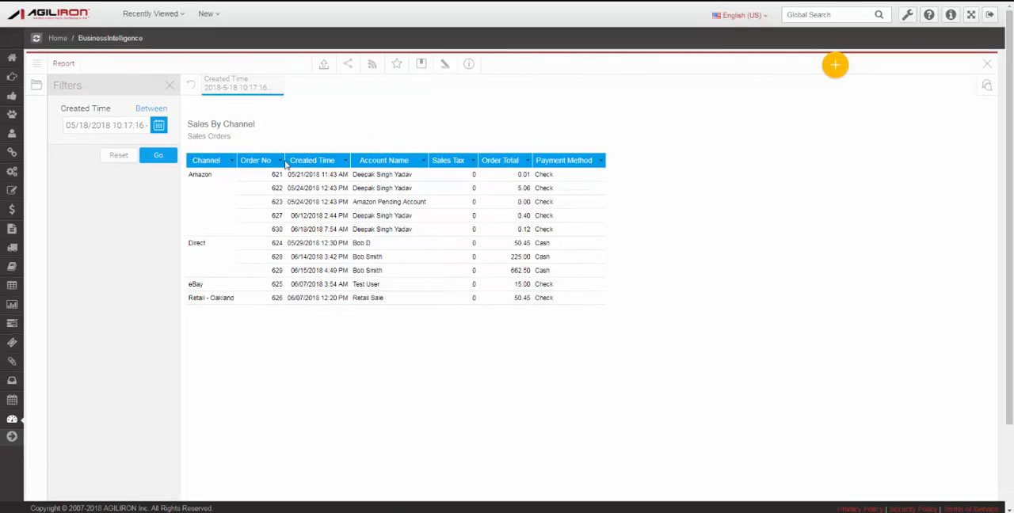
# View the sort options for the Order No column without applying one, and close the report.
pyautogui.click(280, 161)
pyautogui.moveTo(301, 195)
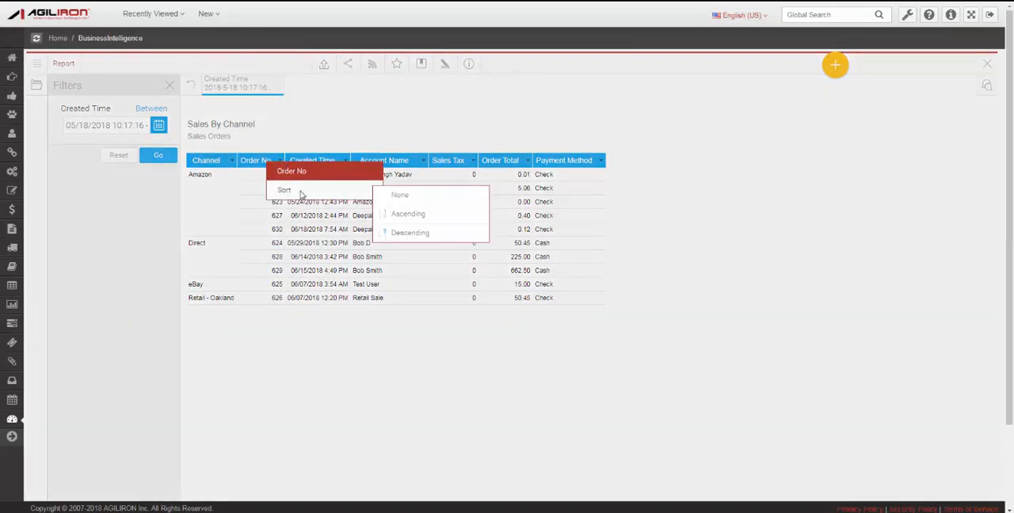
pyautogui.click(358, 123)
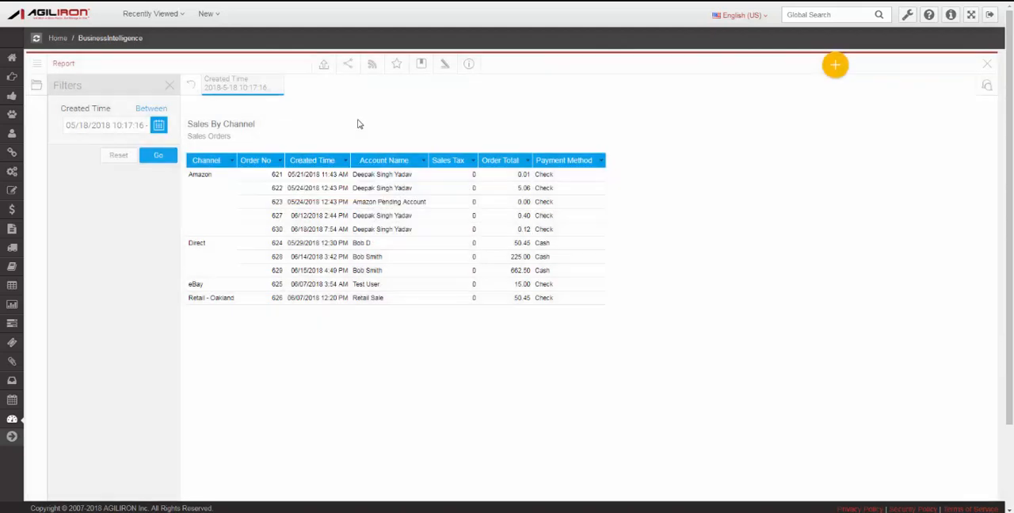
pyautogui.click(988, 63)
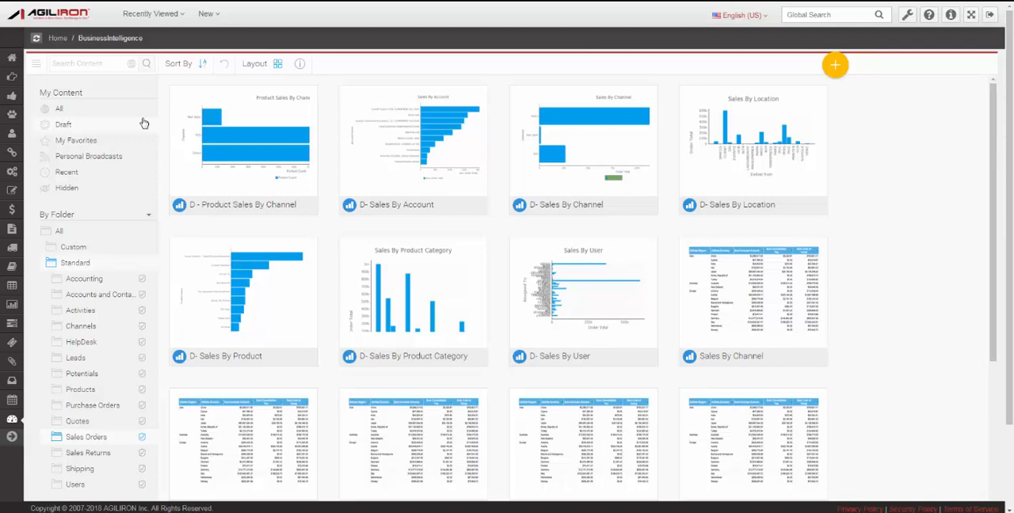
# Reopen the Sales By Channel report and look over its export formats and sharing options.
pyautogui.click(744, 358)
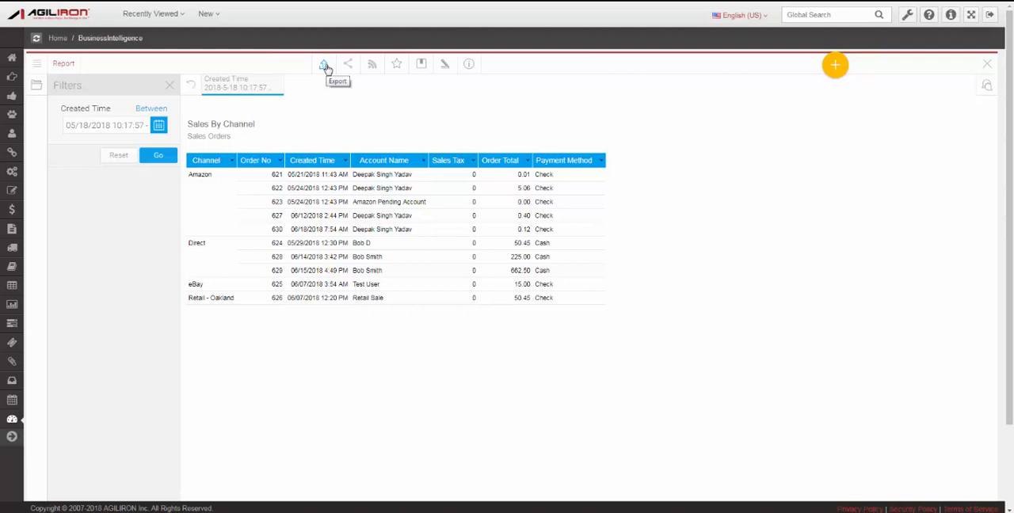
pyautogui.click(324, 66)
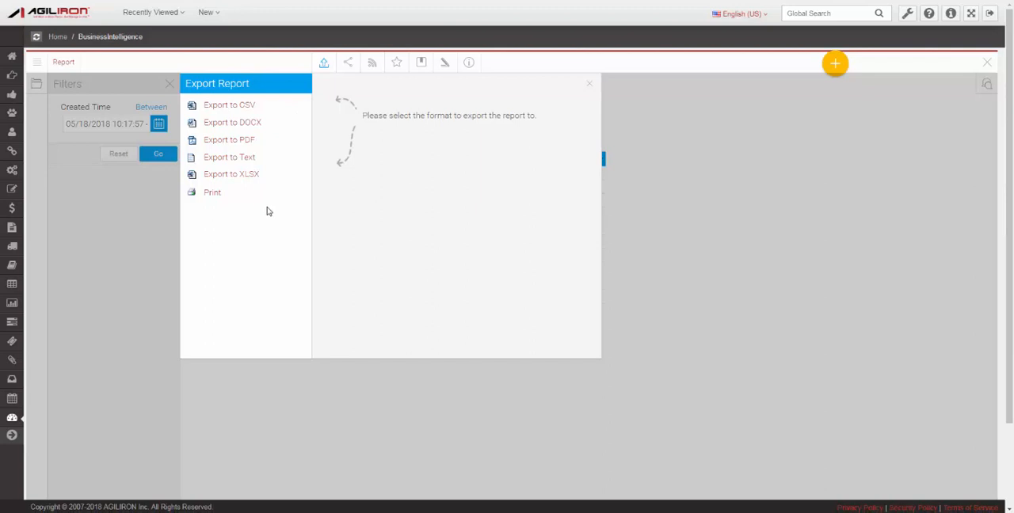
pyautogui.click(348, 66)
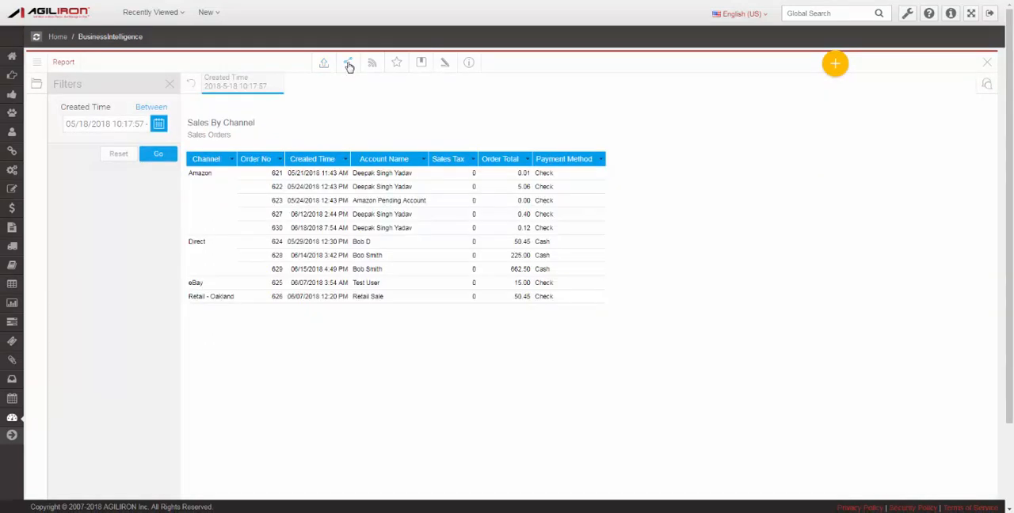
pyautogui.click(349, 66)
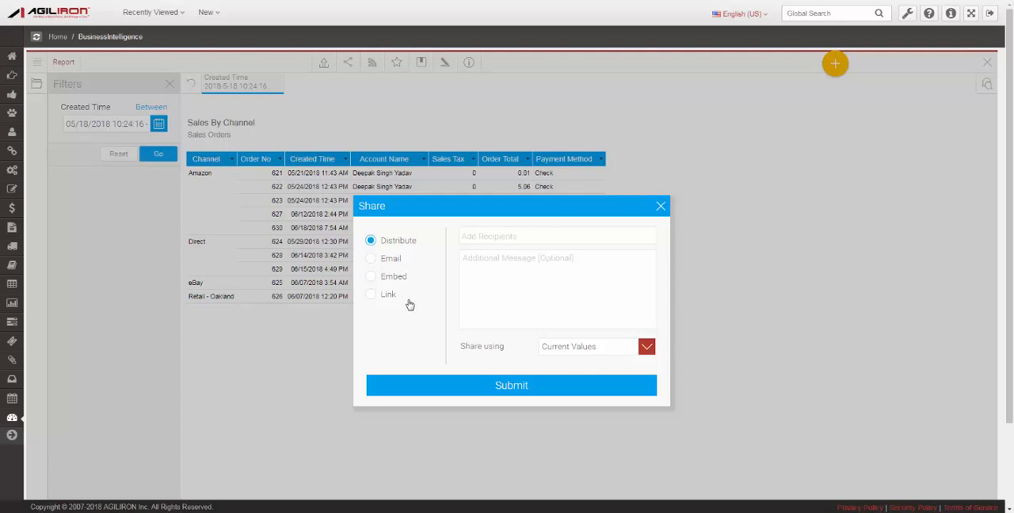
pyautogui.click(661, 207)
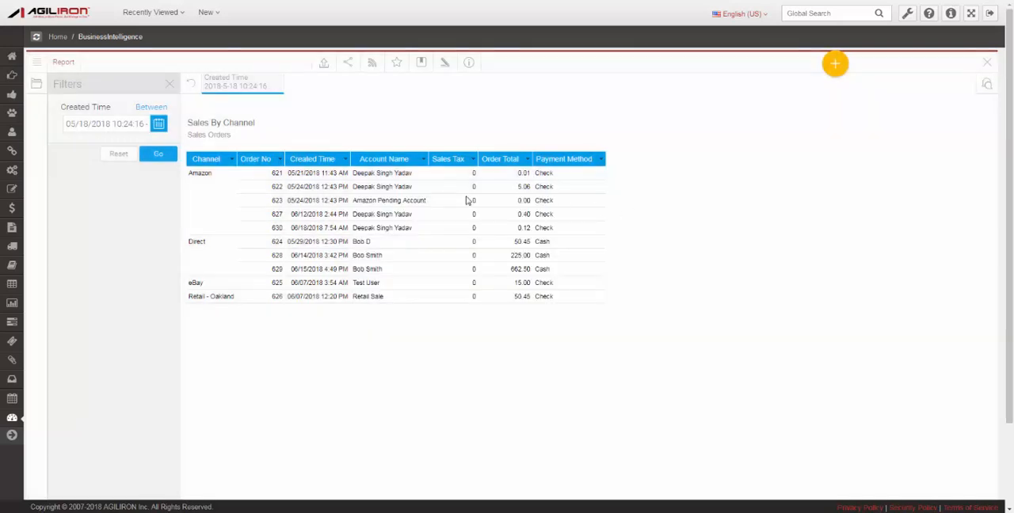
# Try out a new broadcast of the report with Daily and Weekly frequency and alert-based delivery, and discard it.
pyautogui.click(373, 65)
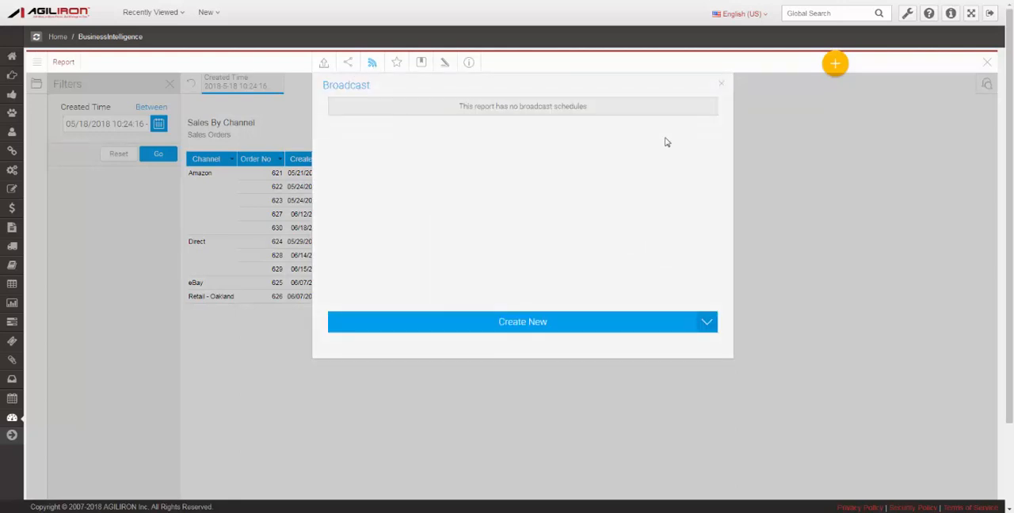
pyautogui.click(564, 327)
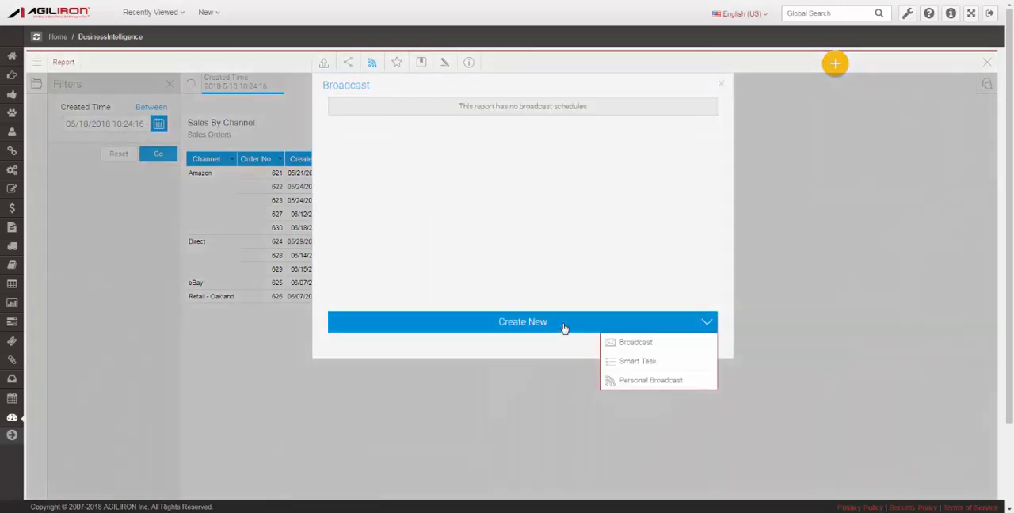
pyautogui.click(658, 345)
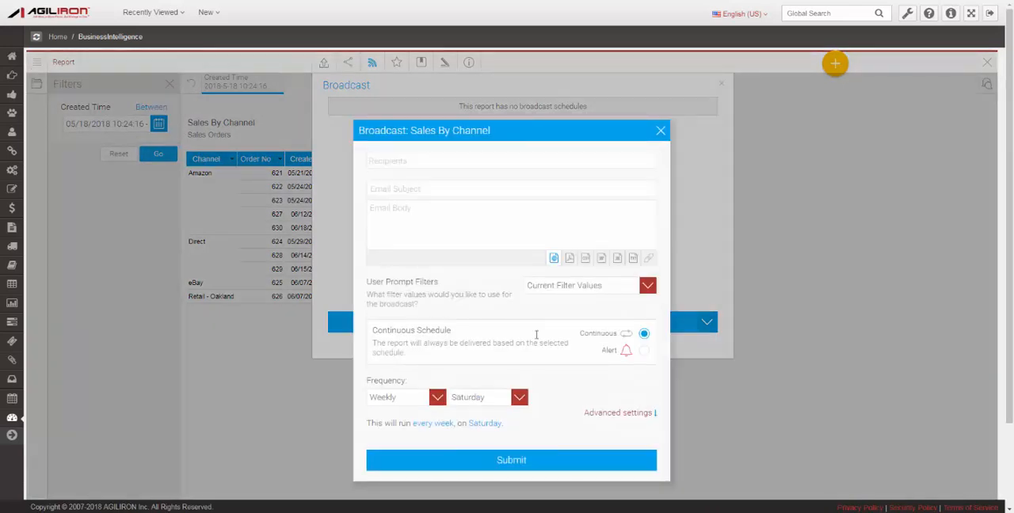
pyautogui.click(438, 400)
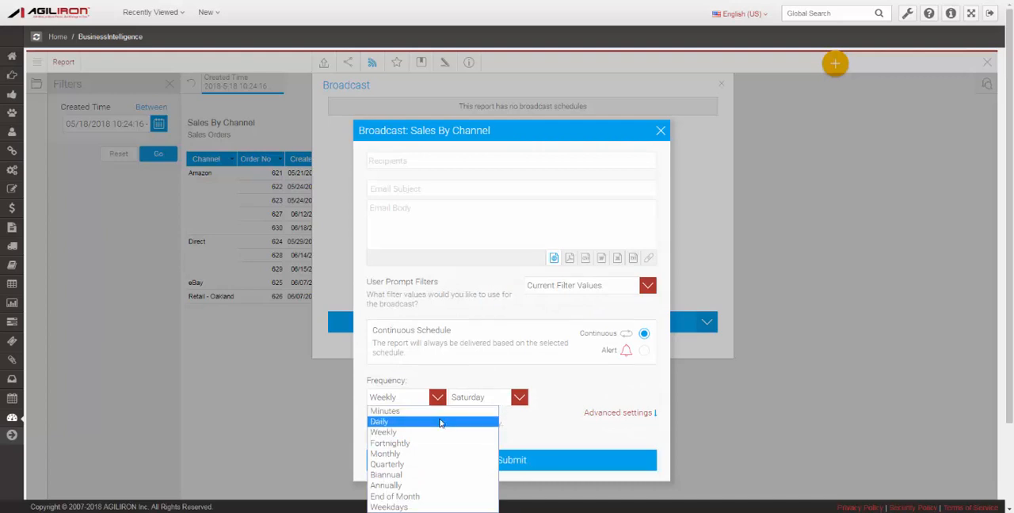
pyautogui.click(440, 421)
pyautogui.click(437, 398)
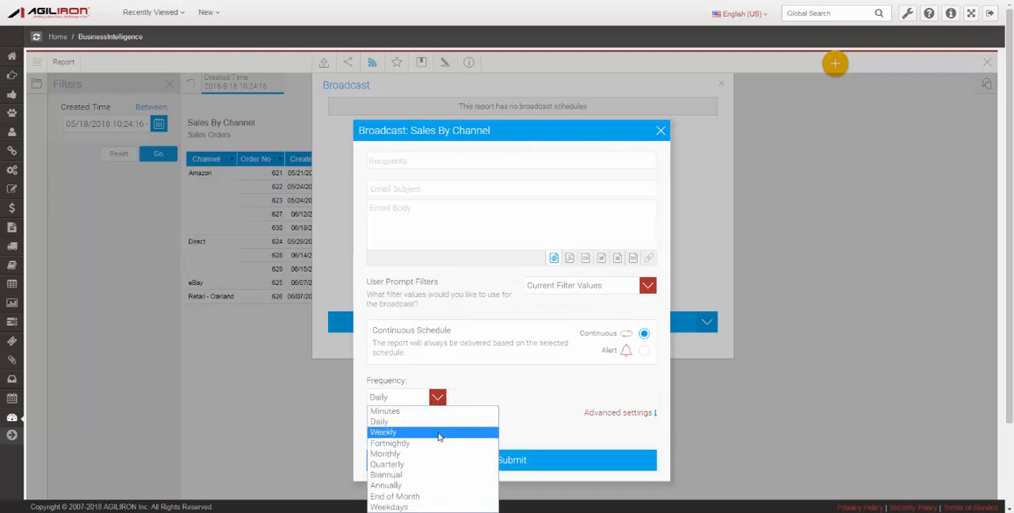
pyautogui.click(440, 433)
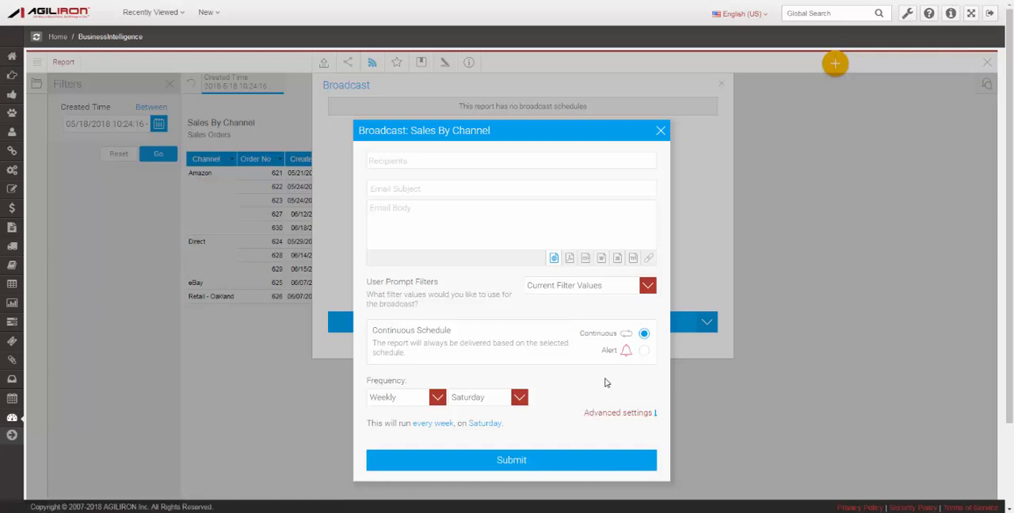
pyautogui.click(644, 351)
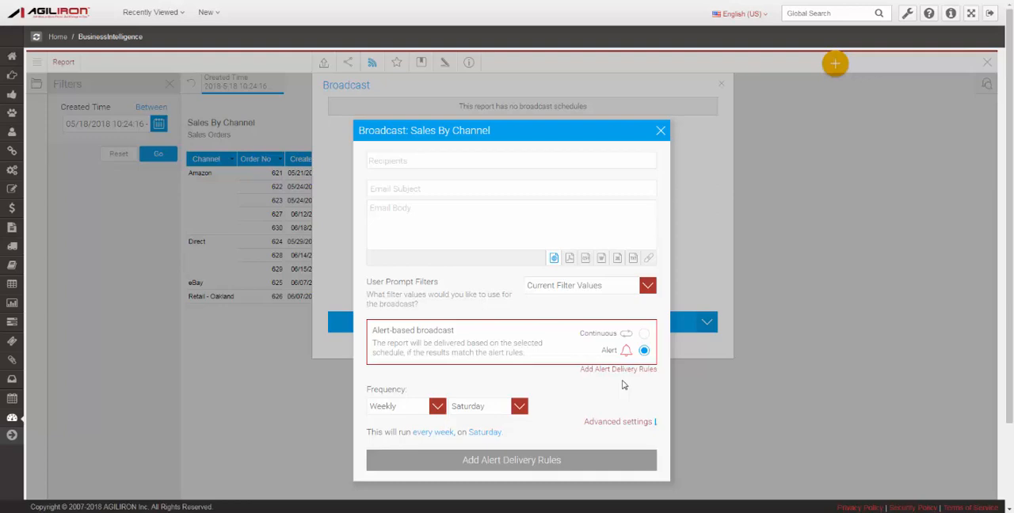
pyautogui.click(661, 130)
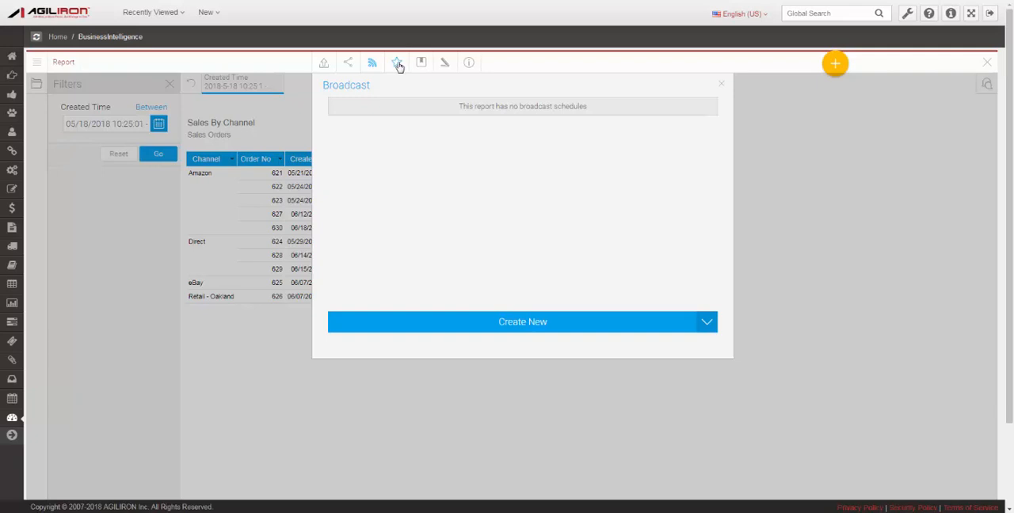
# Mark the Sales By Channel report as a favourite and view the available save, bookmark and snapshot options.
pyautogui.click(722, 84)
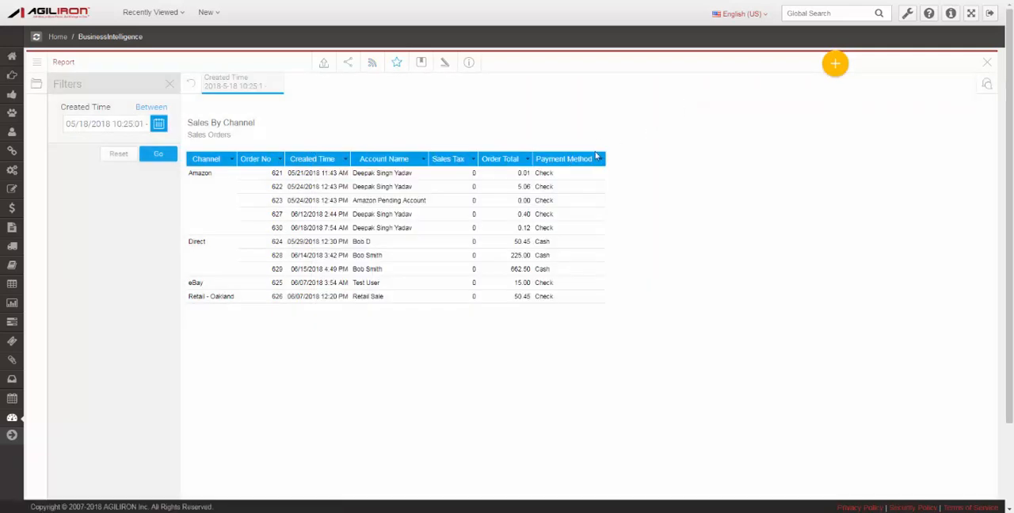
pyautogui.click(420, 66)
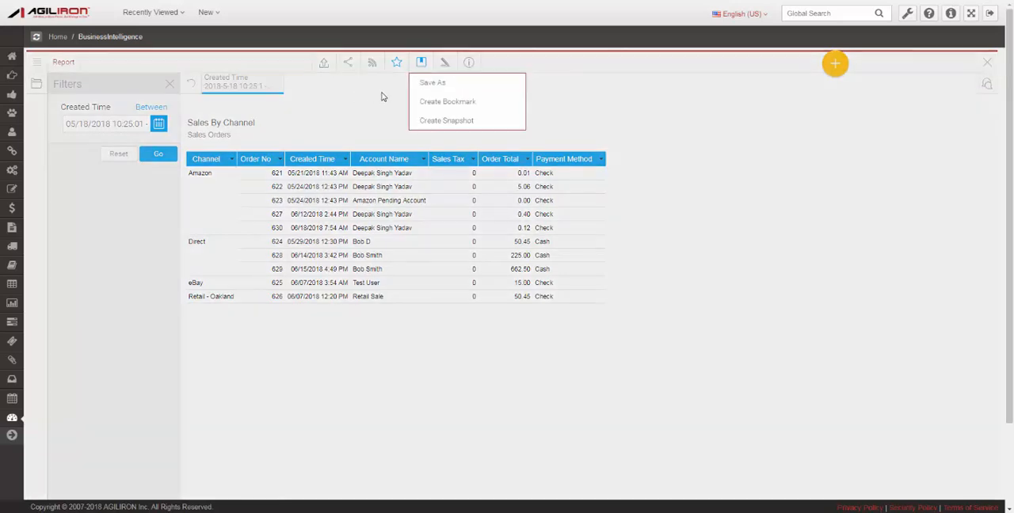
pyautogui.click(381, 97)
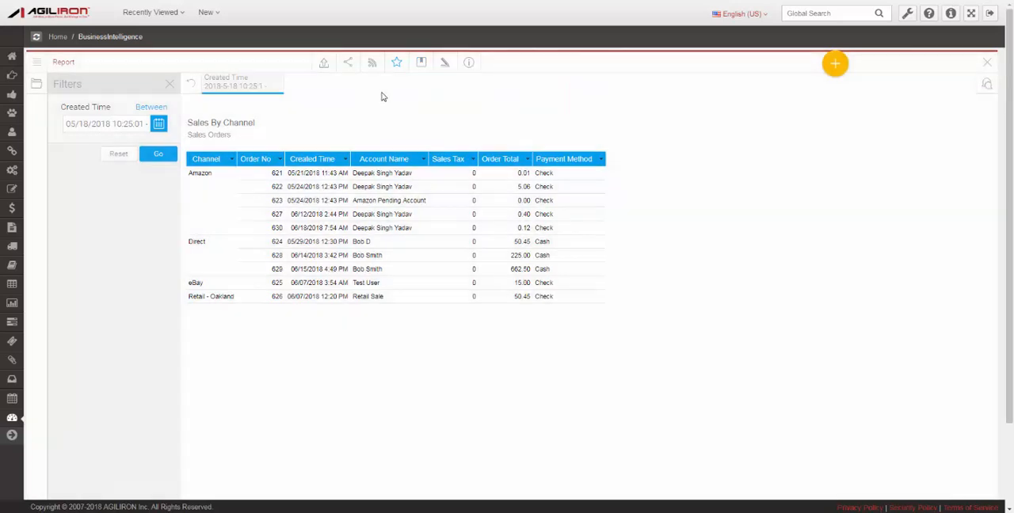
# Examine the Sales By Channel report's details and its list of columns and filters, and close the report.
pyautogui.click(468, 63)
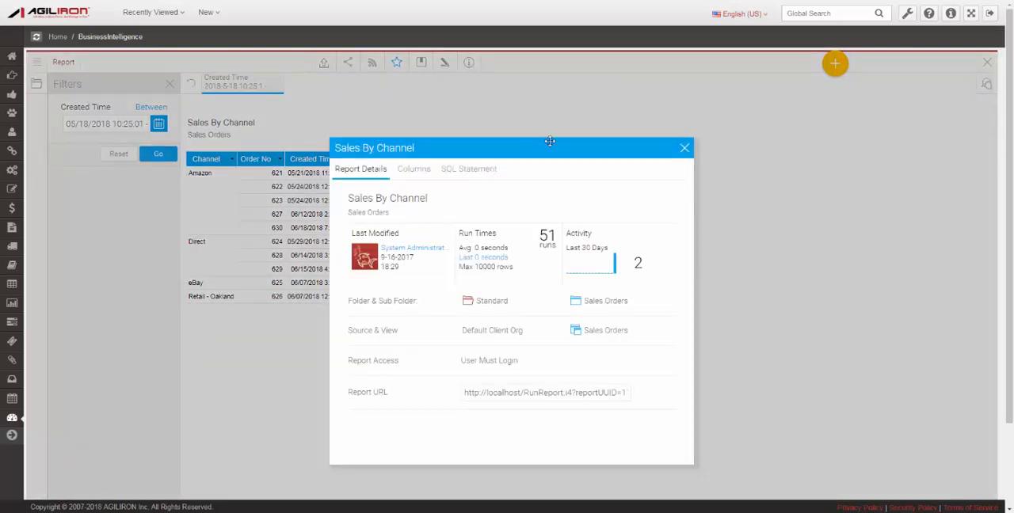
pyautogui.click(423, 169)
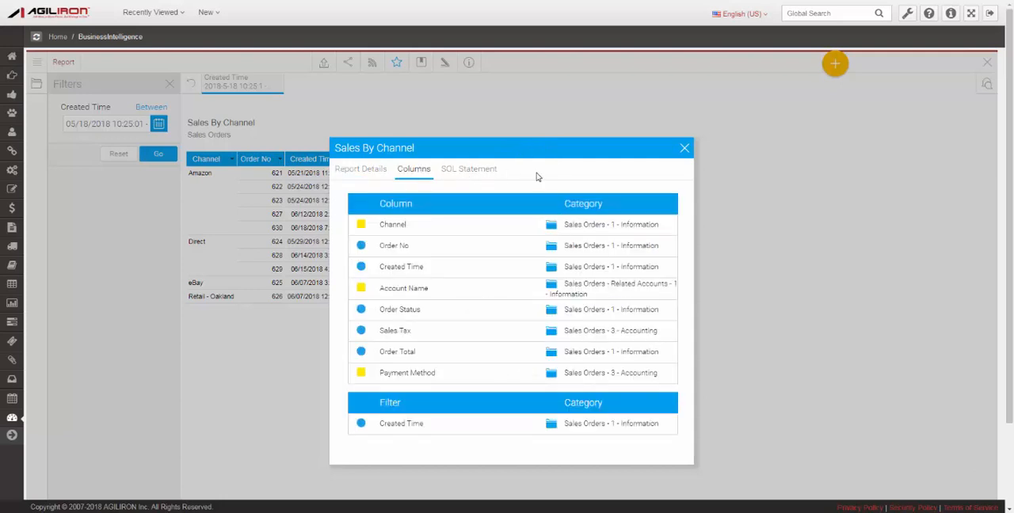
pyautogui.click(685, 150)
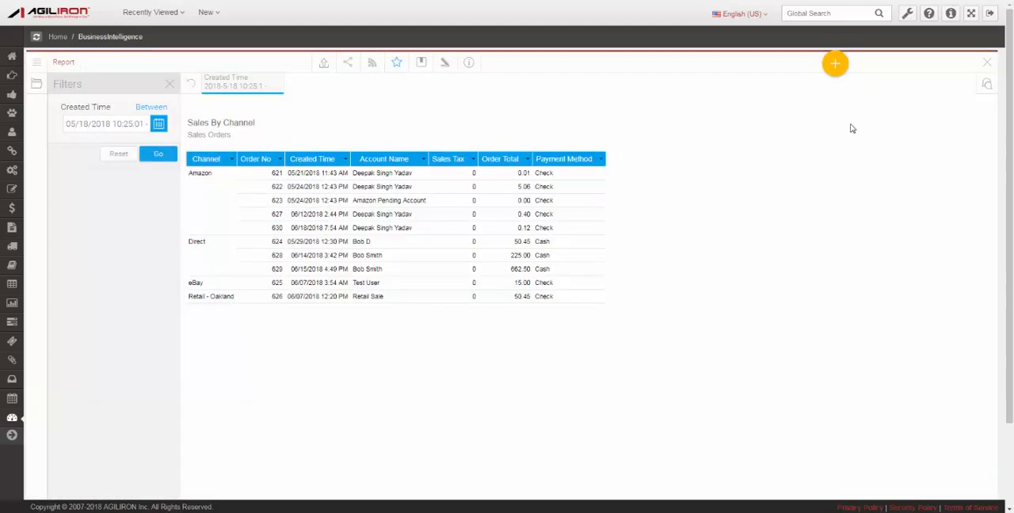
pyautogui.click(987, 62)
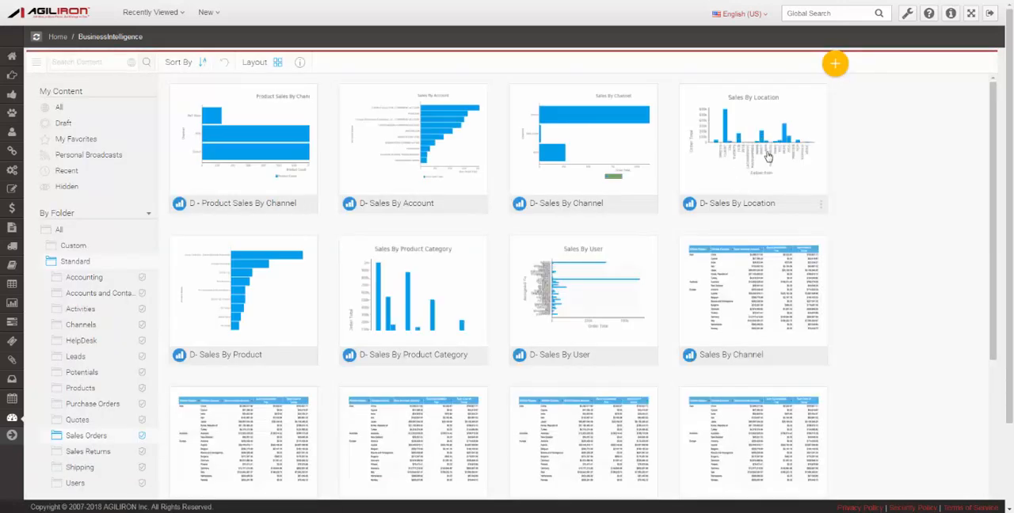
# Create a new report based on the Sales Orders view.
pyautogui.click(836, 65)
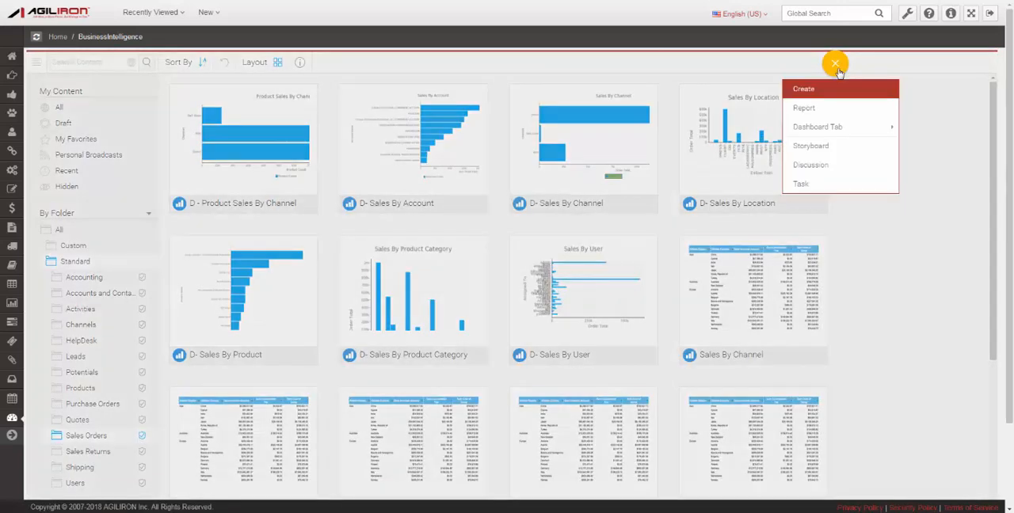
pyautogui.click(806, 111)
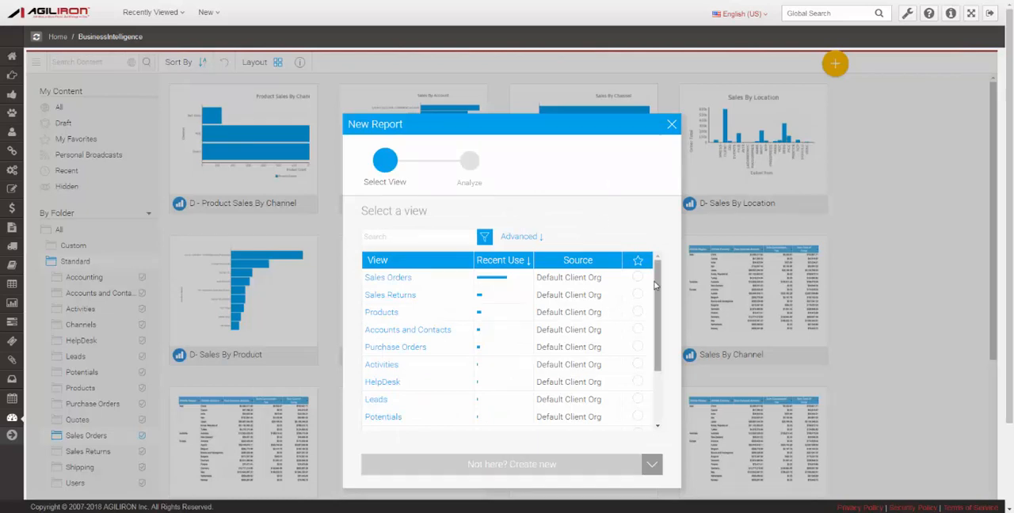
pyautogui.click(404, 279)
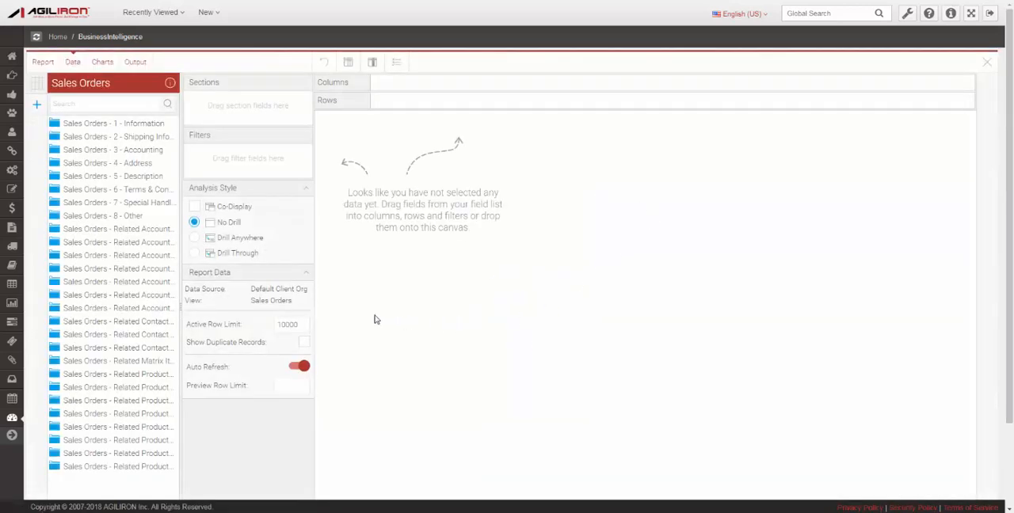
# Widen the field list to show full category names and expand the Sales Orders - 1 - Information category.
pyautogui.moveTo(181, 306); pyautogui.dragTo(268, 310)
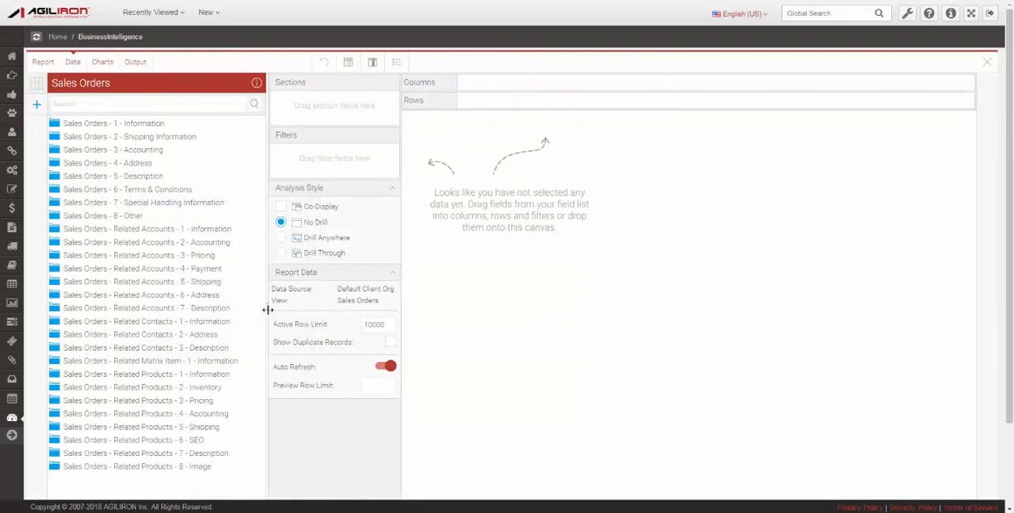
pyautogui.scroll(-1, 247, 315)
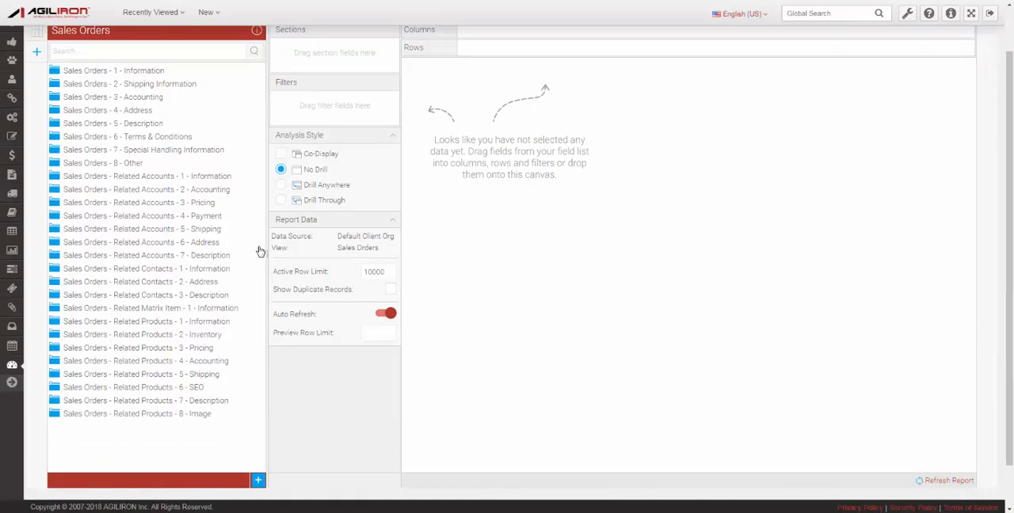
pyautogui.scroll(1, 260, 251)
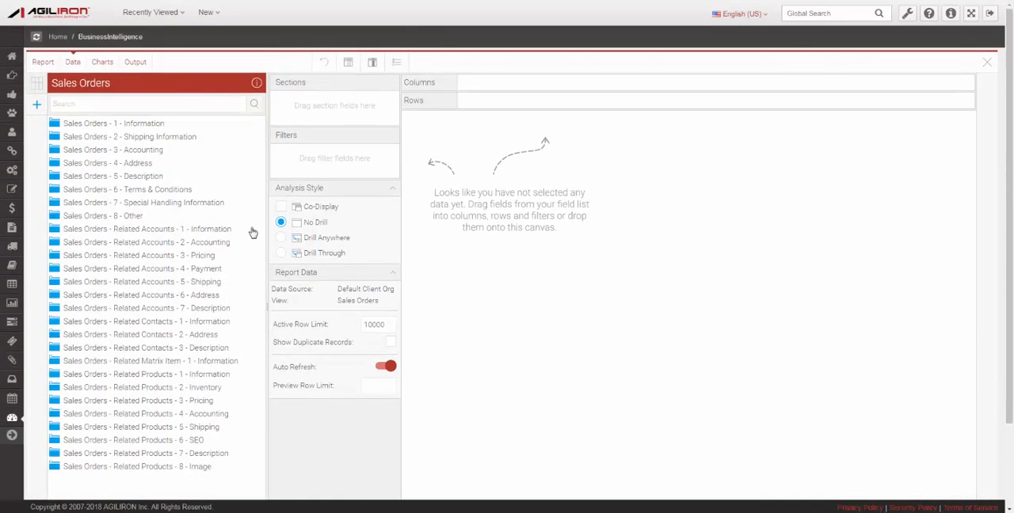
pyautogui.click(149, 127)
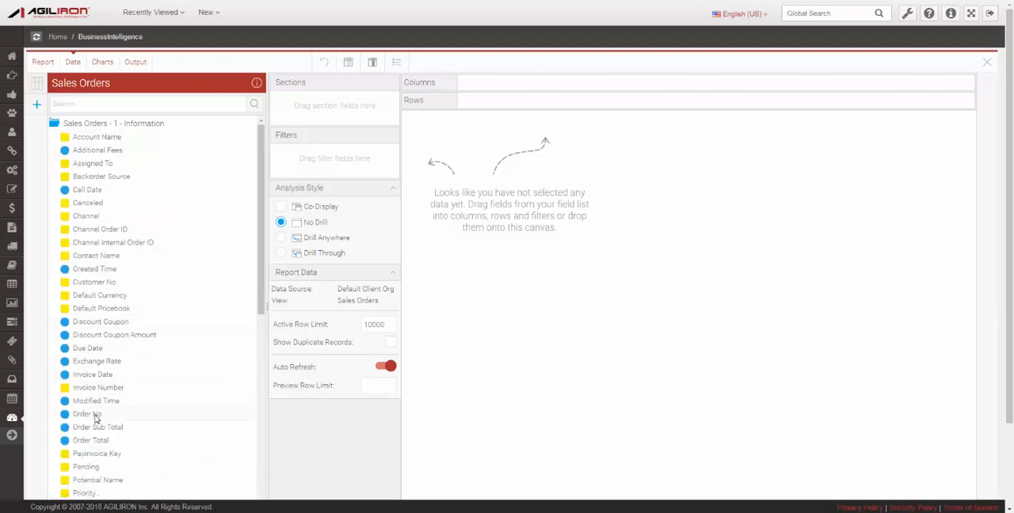
# Add Order No, Order Total, Created Time and Channel Order ID from Sales Orders - 1 - Information as report columns, in that order.
pyautogui.moveTo(95, 418); pyautogui.dragTo(526, 85)
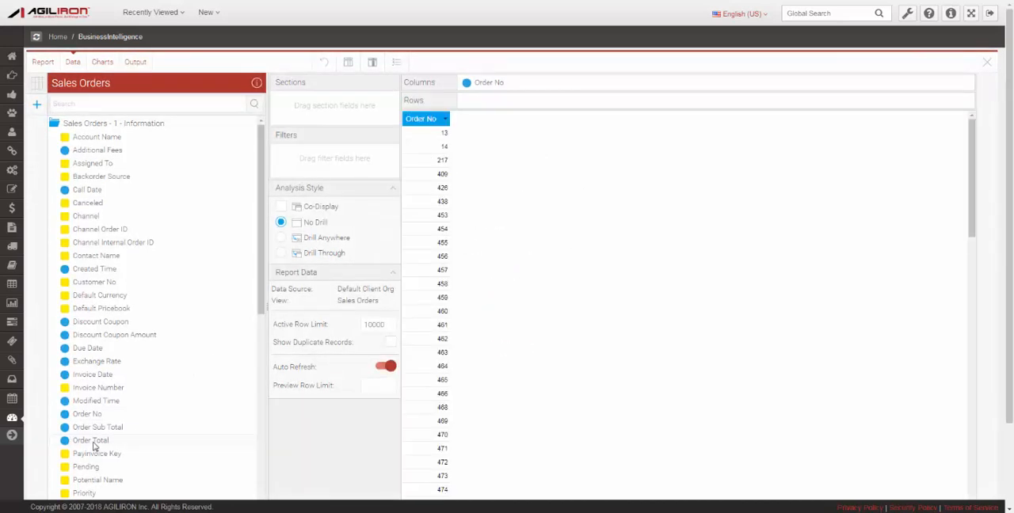
pyautogui.moveTo(94, 446); pyautogui.dragTo(561, 89)
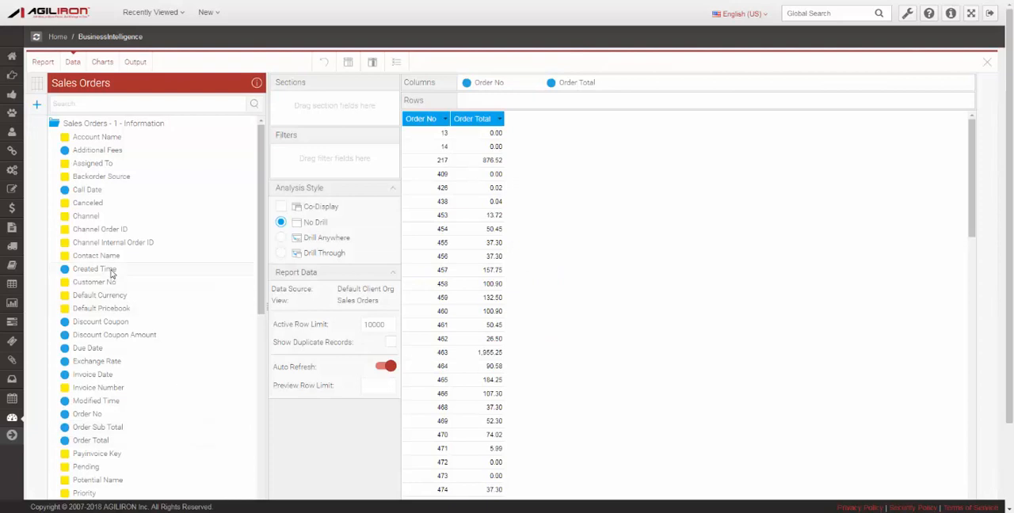
pyautogui.moveTo(111, 273); pyautogui.dragTo(674, 82)
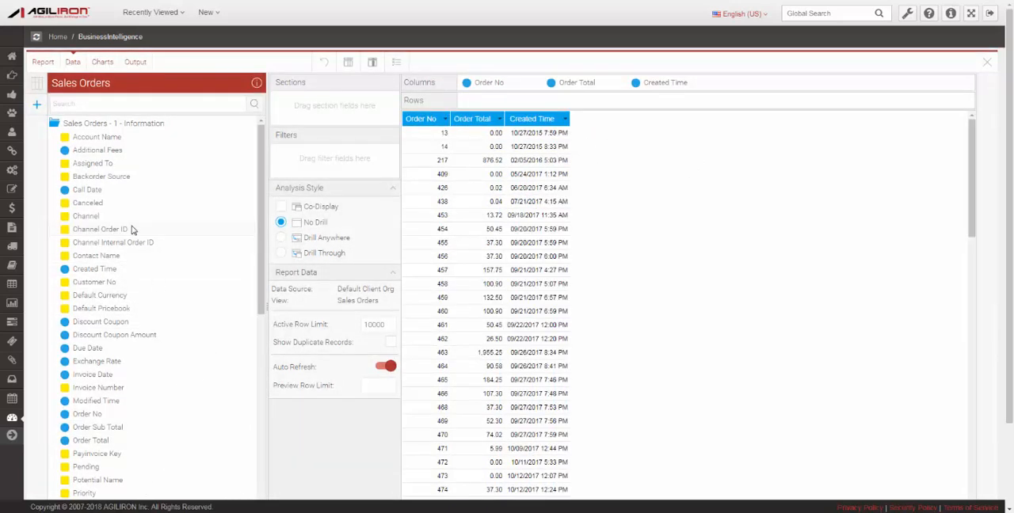
pyautogui.moveTo(131, 229); pyautogui.dragTo(744, 84)
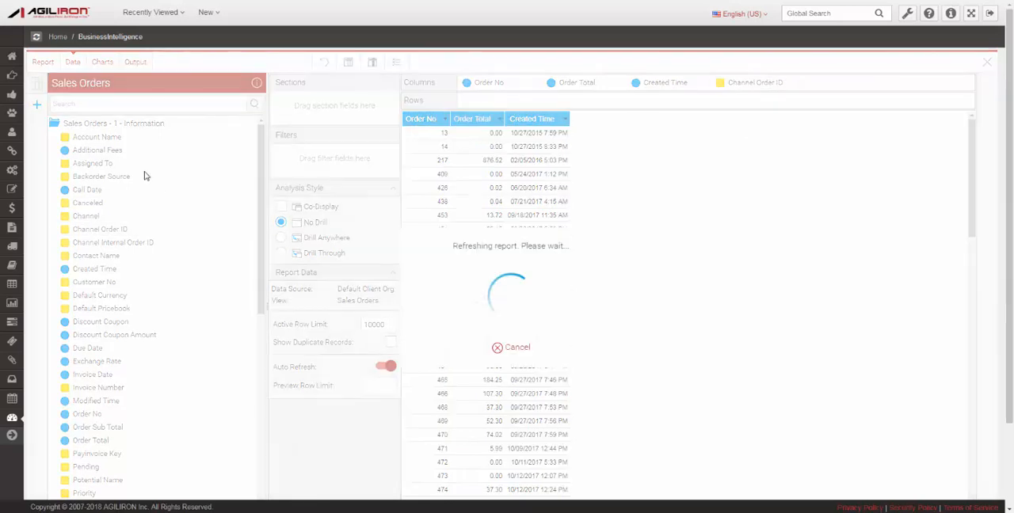
# Add Account Name from Sales Orders - Related Accounts - 1 - Information as the first column, ahead of Order No.
pyautogui.click(152, 126)
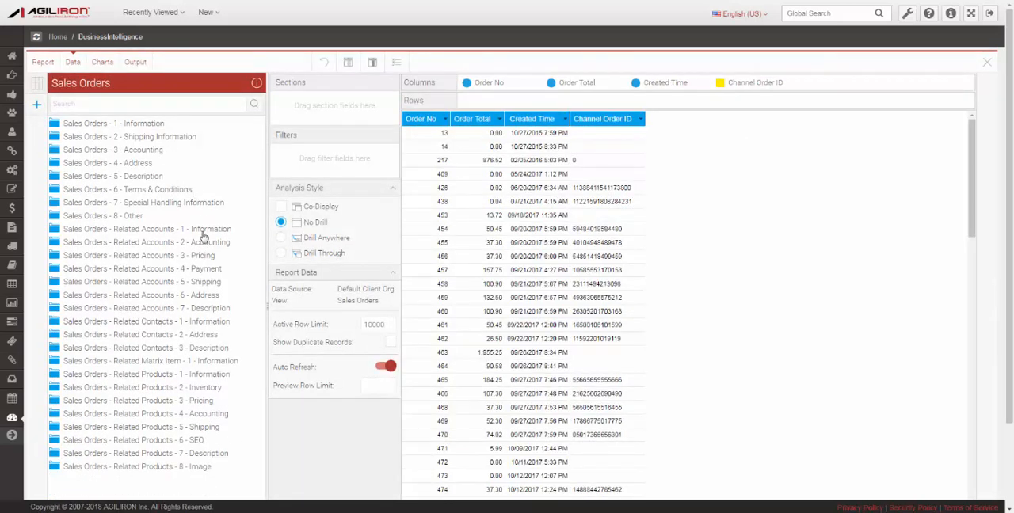
pyautogui.click(203, 229)
pyautogui.moveTo(180, 246); pyautogui.dragTo(493, 85)
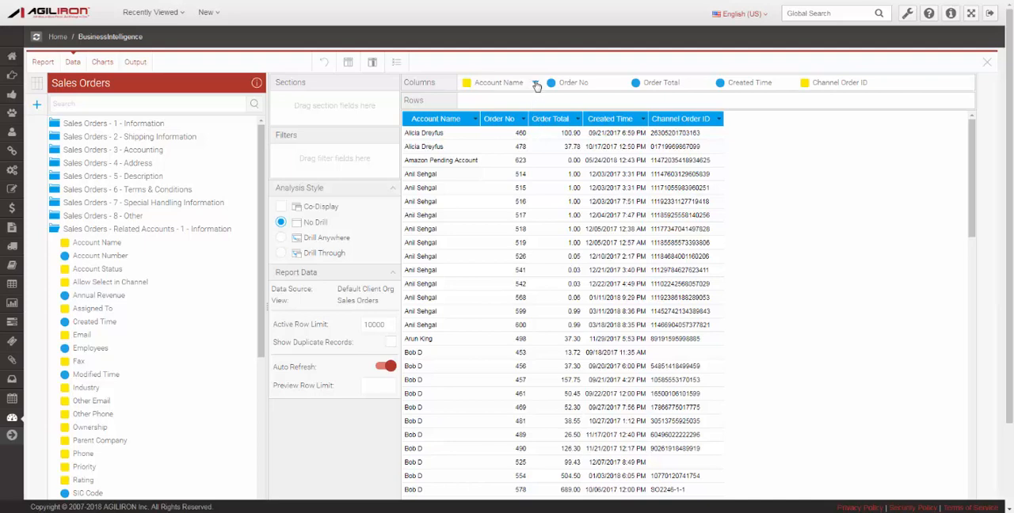
# Open the column formatting for Account Name and examine its sorting, data and border settings.
pyautogui.click(533, 84)
pyautogui.moveTo(591, 157)
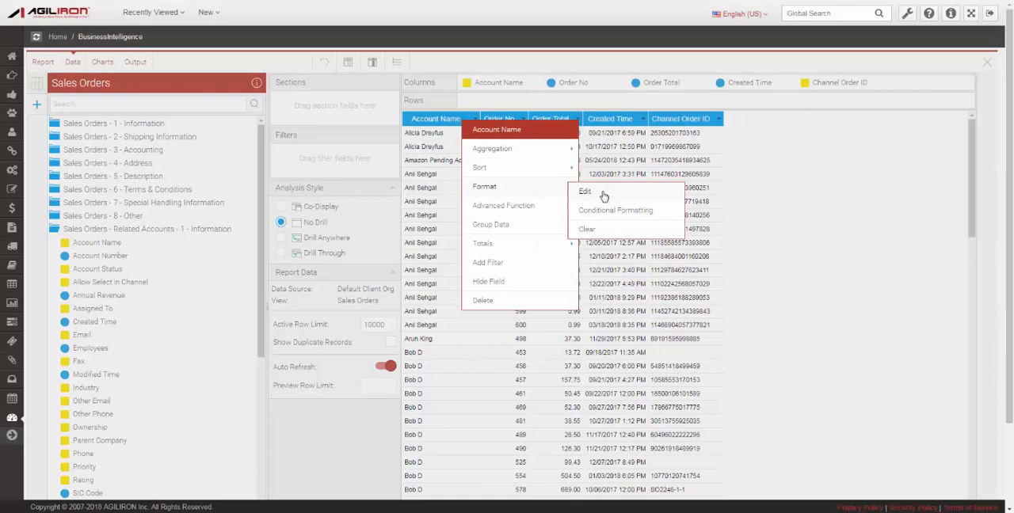
pyautogui.click(604, 195)
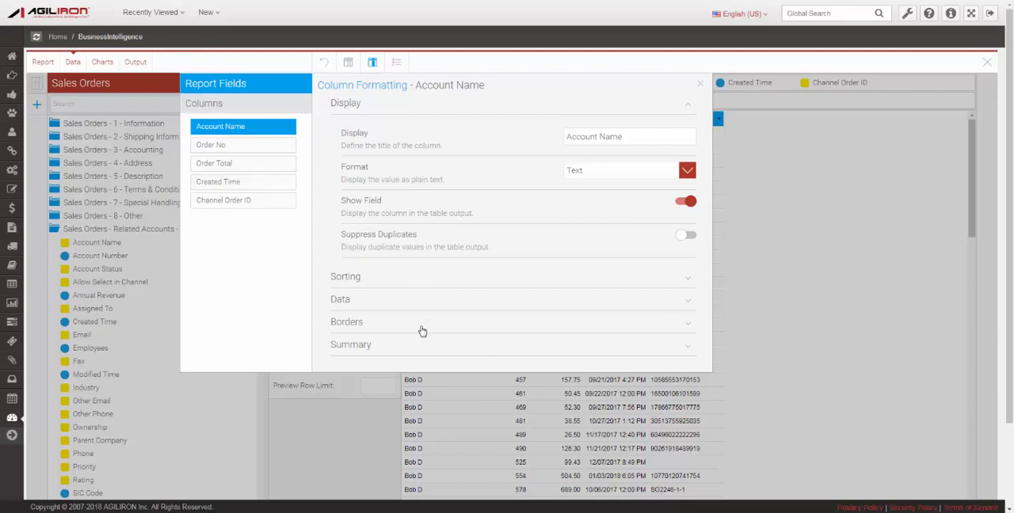
pyautogui.click(435, 280)
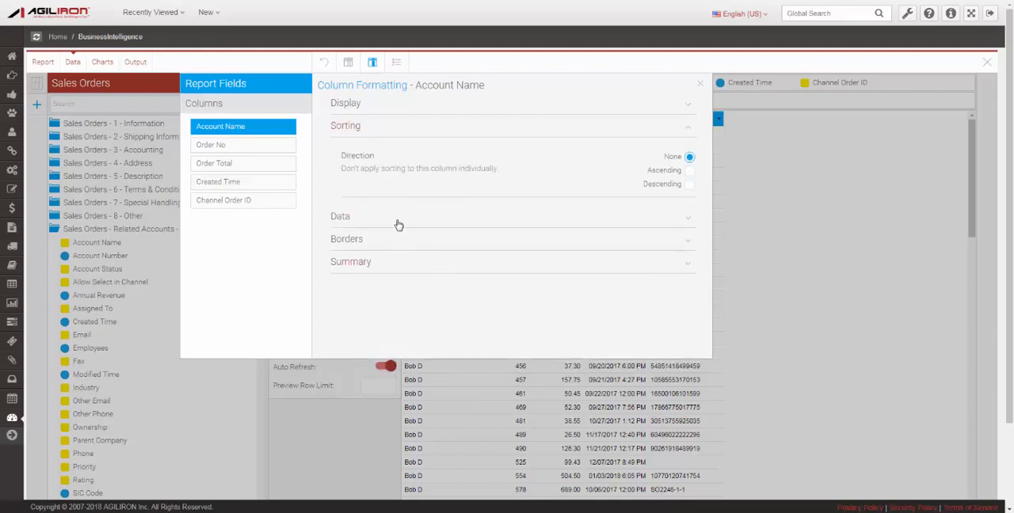
pyautogui.click(399, 224)
pyautogui.click(476, 256)
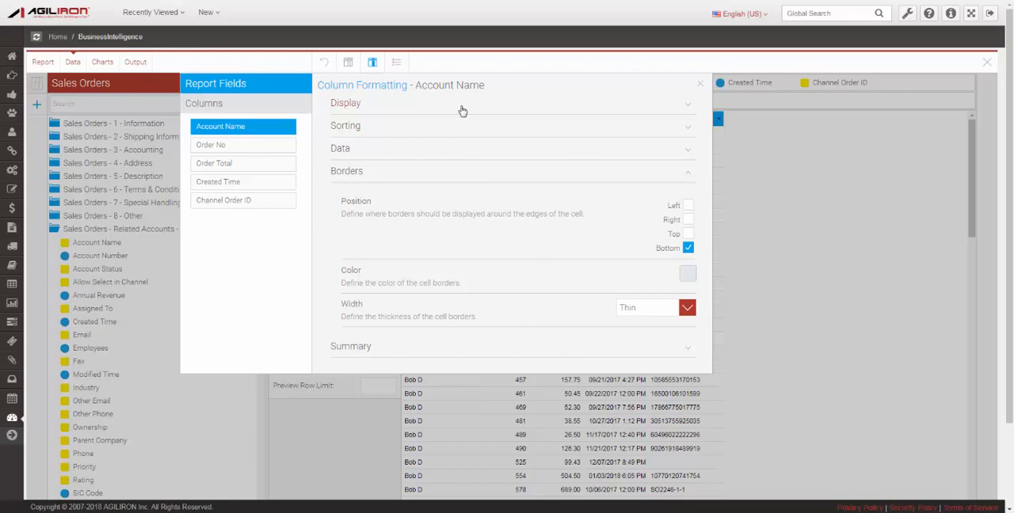
# Set the Account Name column's display title to Customer Account Name and turn on Suppress Duplicates.
pyautogui.click(462, 111)
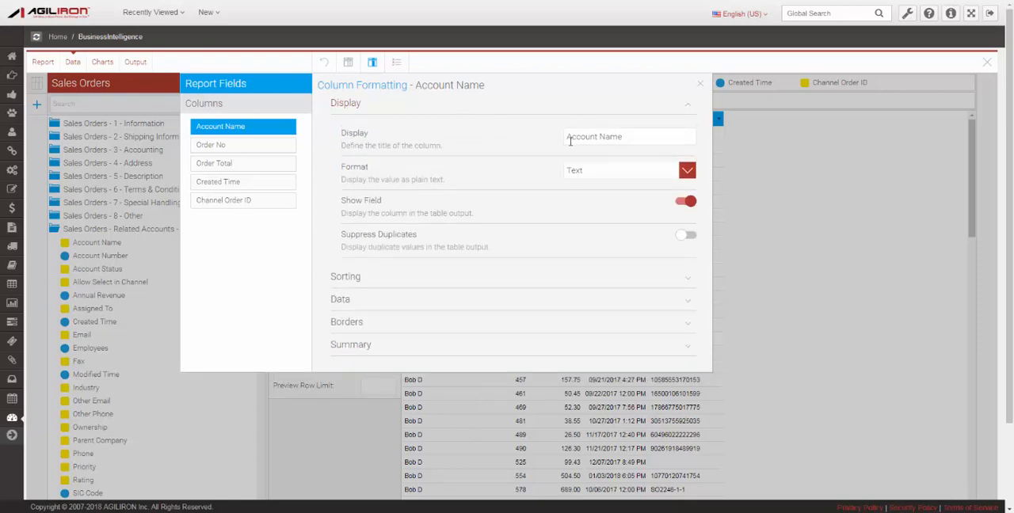
pyautogui.click(566, 138)
pyautogui.write('Customer')
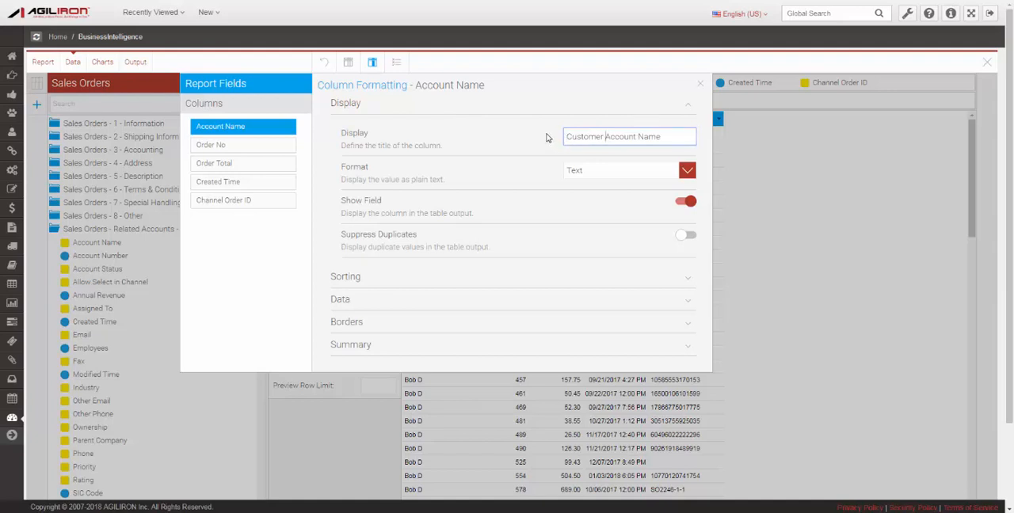
pyautogui.click(691, 235)
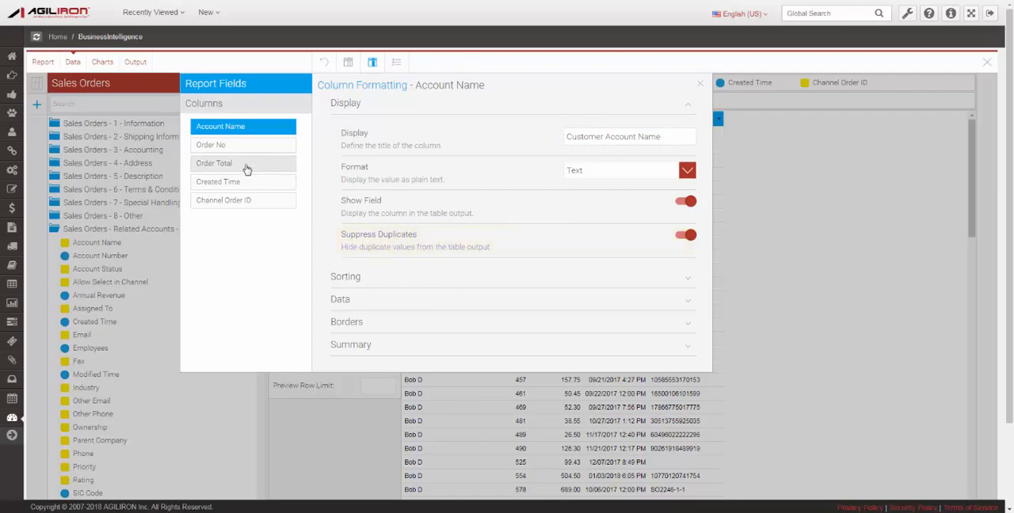
# Give the Order Total column a $ prefix and close the column formatting.
pyautogui.click(246, 169)
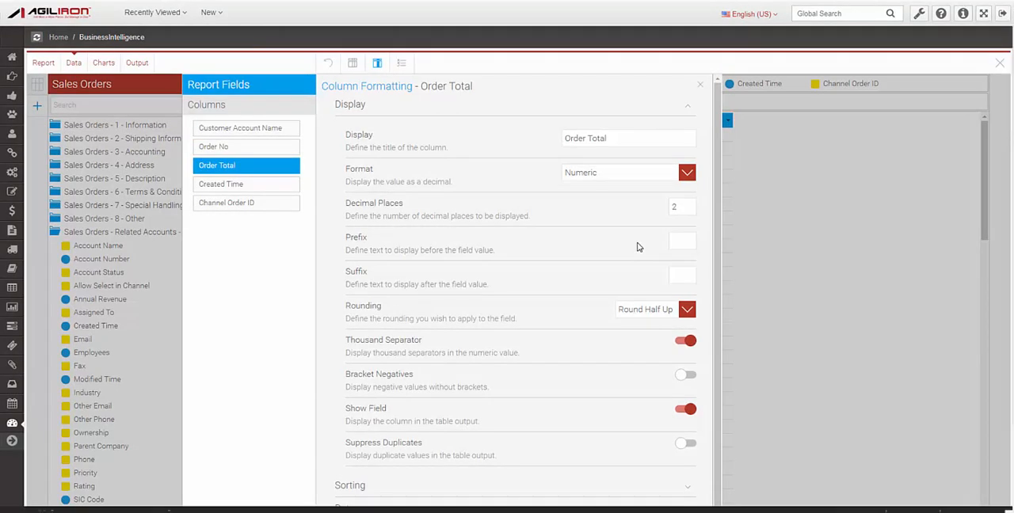
pyautogui.click(679, 242)
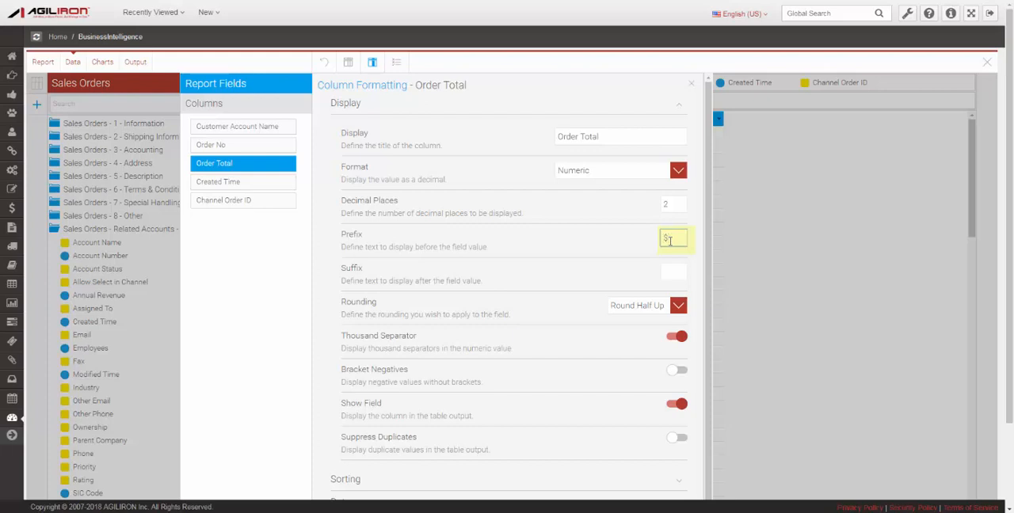
pyautogui.click(535, 96)
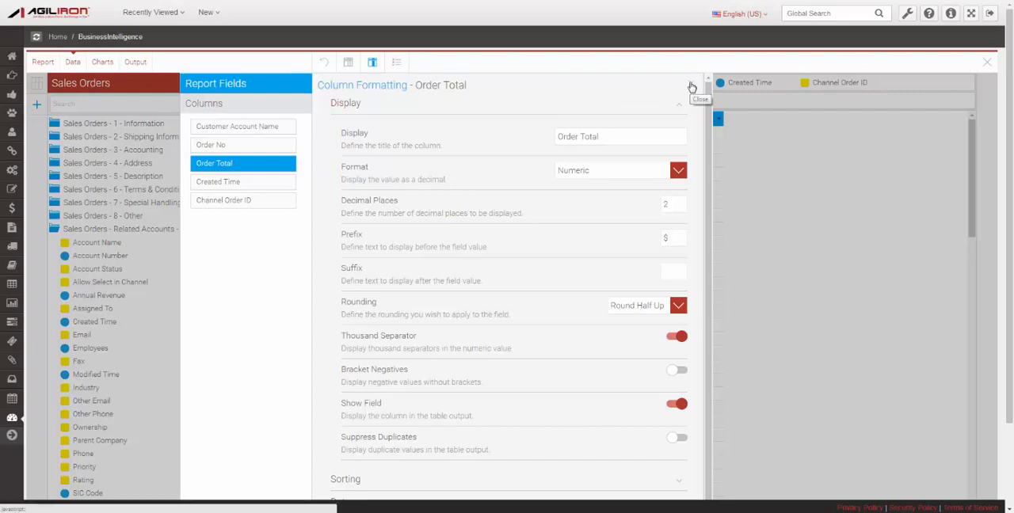
pyautogui.click(692, 87)
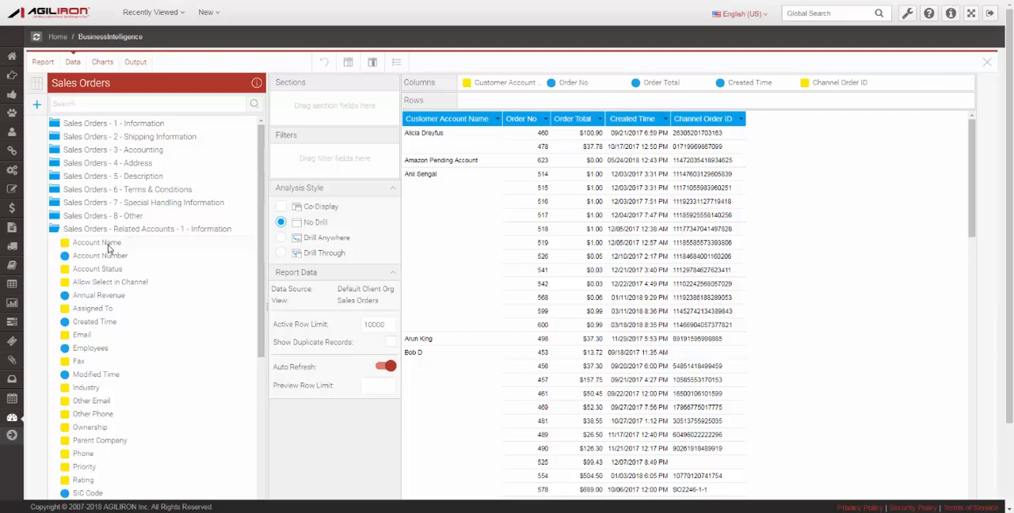
# Section the report by the related accounts' Account Name field and view the report output.
pyautogui.moveTo(109, 243); pyautogui.dragTo(325, 114)
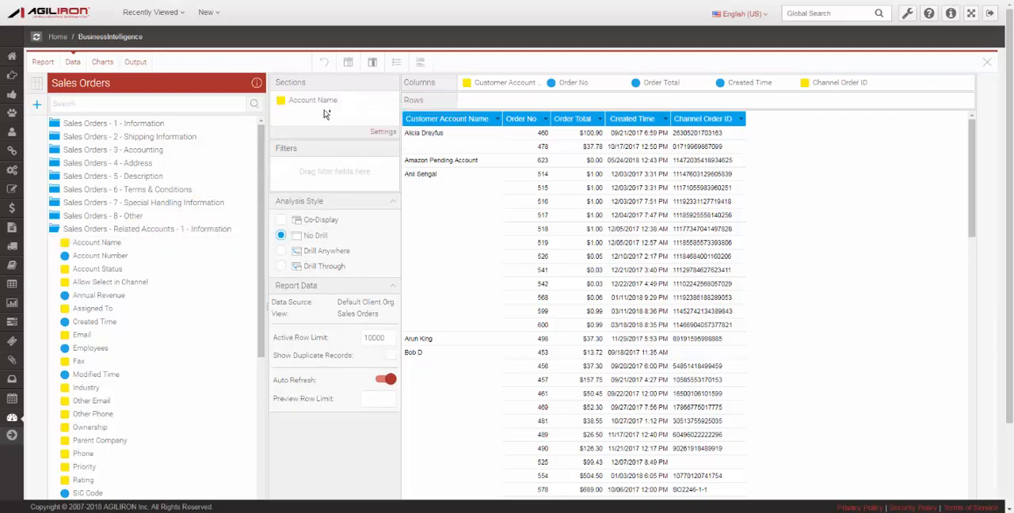
pyautogui.click(135, 62)
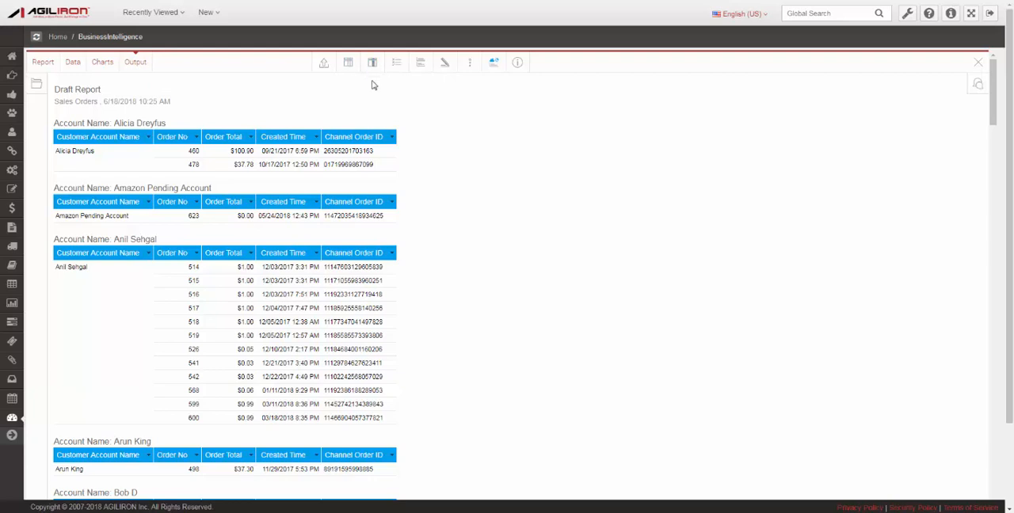
# Set the Account Name section style to Tabbed and close the section formatting.
pyautogui.click(422, 63)
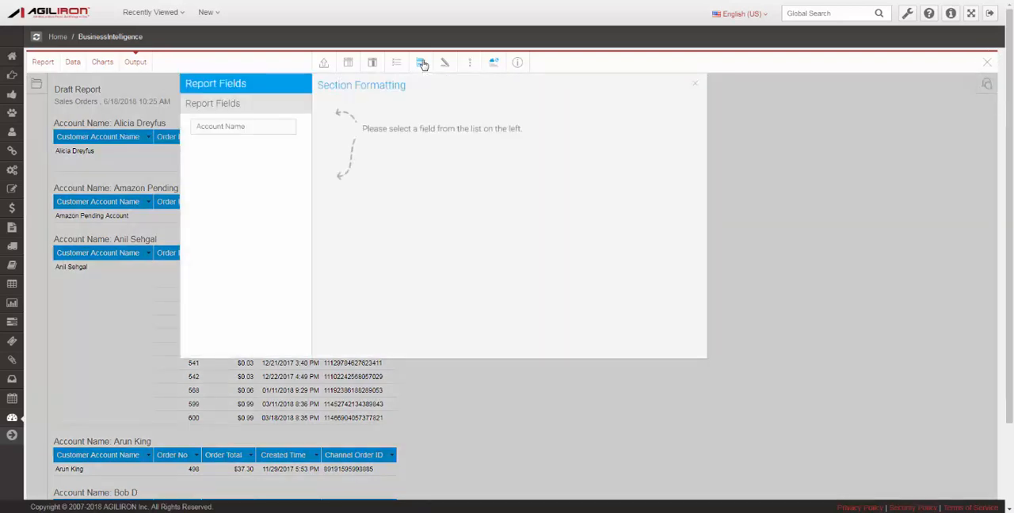
pyautogui.click(282, 129)
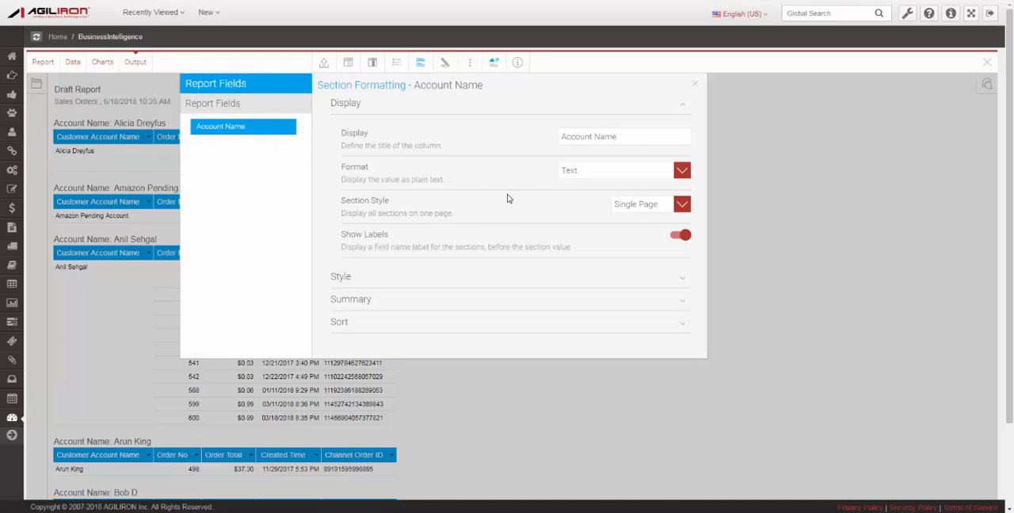
pyautogui.click(681, 208)
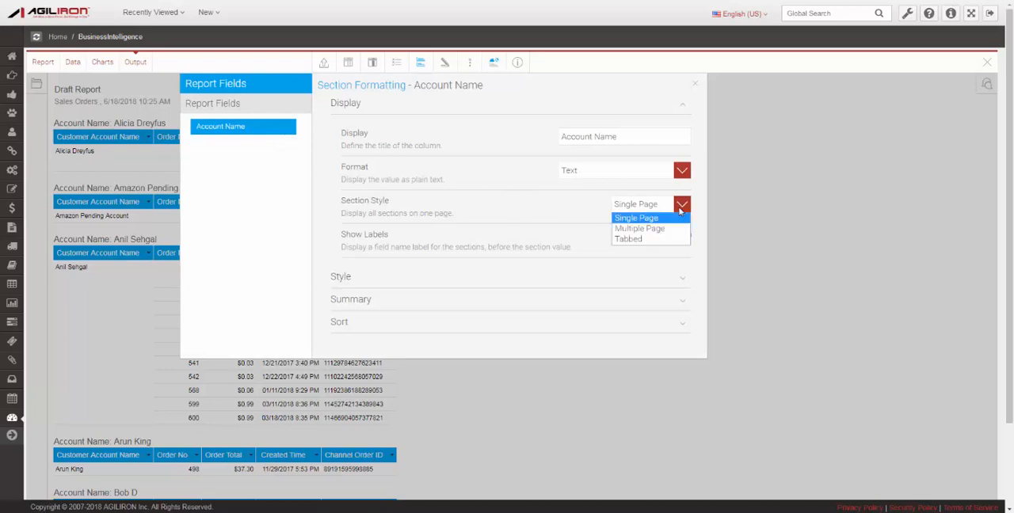
pyautogui.click(652, 238)
pyautogui.click(694, 88)
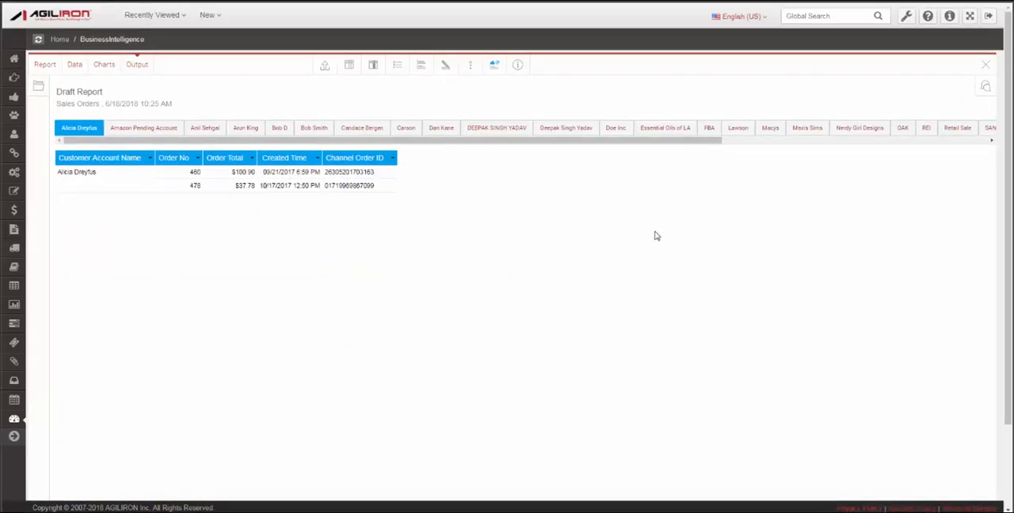
# Return to the report's data setup and start a calculated field named Cost of Goods Sold.
pyautogui.click(75, 64)
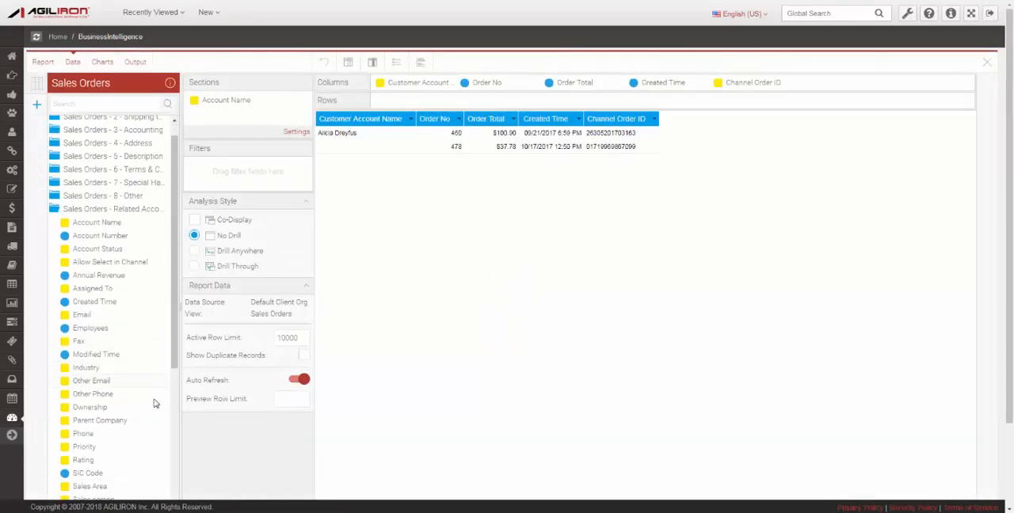
pyautogui.scroll(-5, 152, 428)
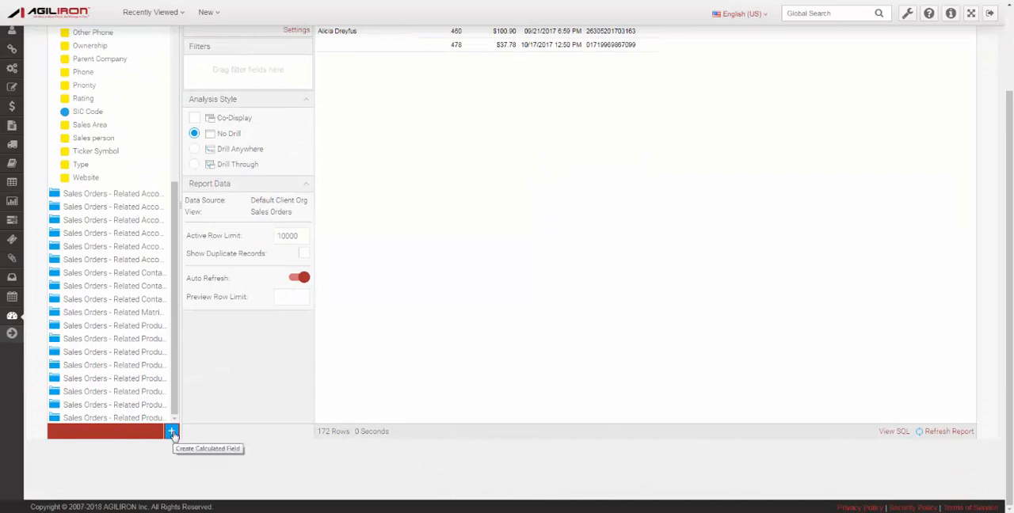
pyautogui.click(172, 433)
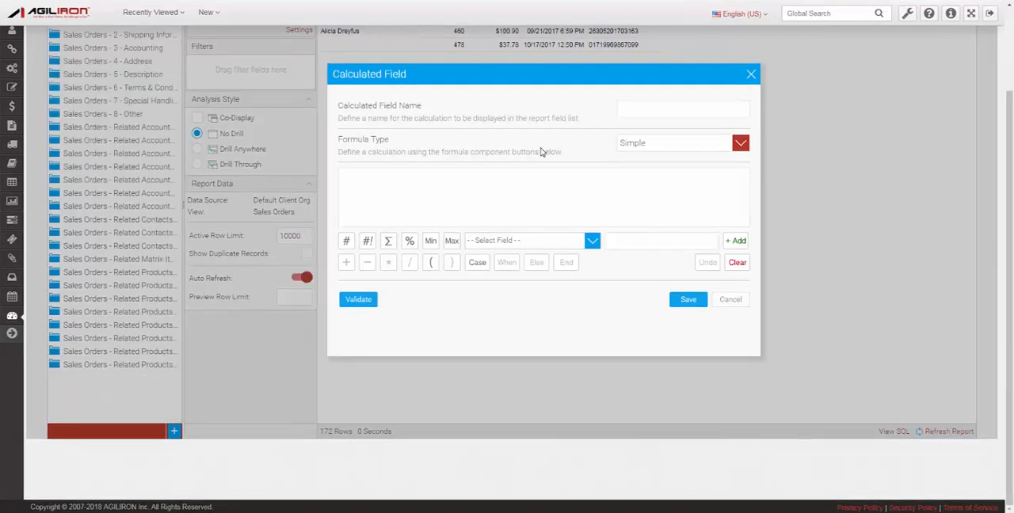
pyautogui.click(638, 114)
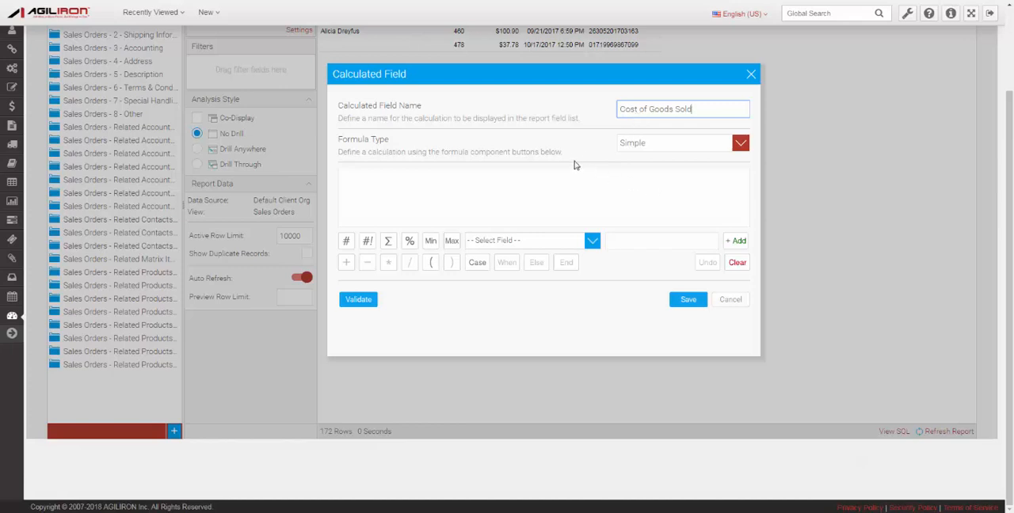
# Try the Pre-Defined formula type to view its function templates, and set the formula type back to Simple.
pyautogui.click(741, 145)
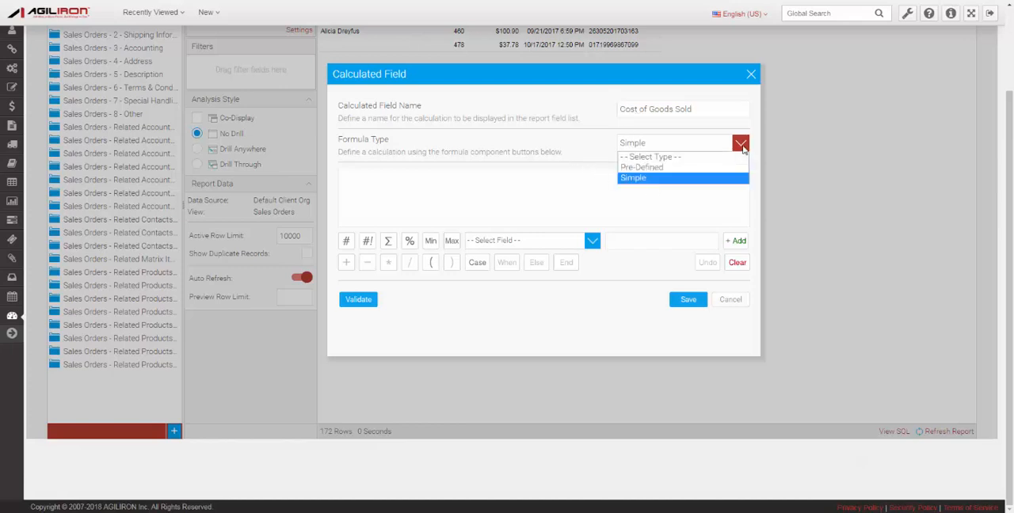
pyautogui.press('Up')
pyautogui.press('Up')
pyautogui.press('Down')
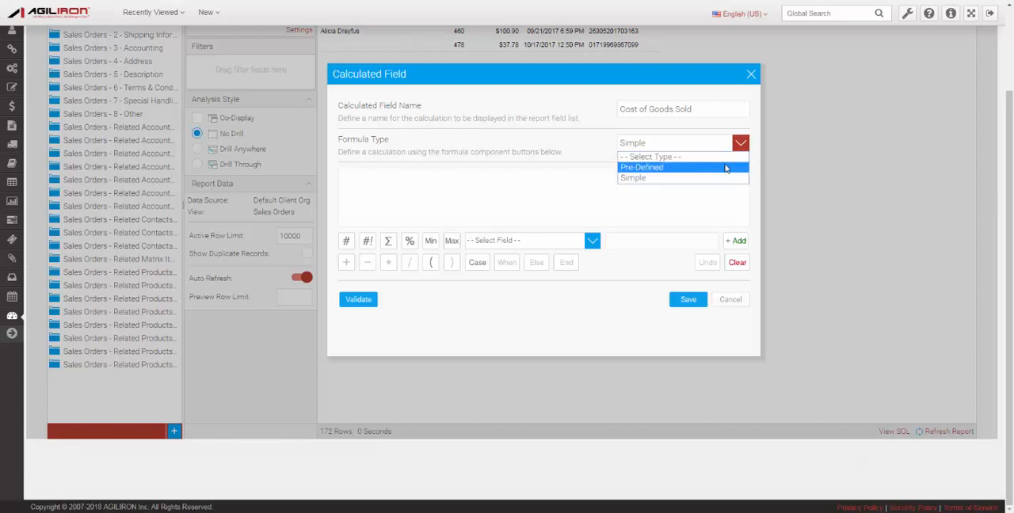
pyautogui.press('Return')
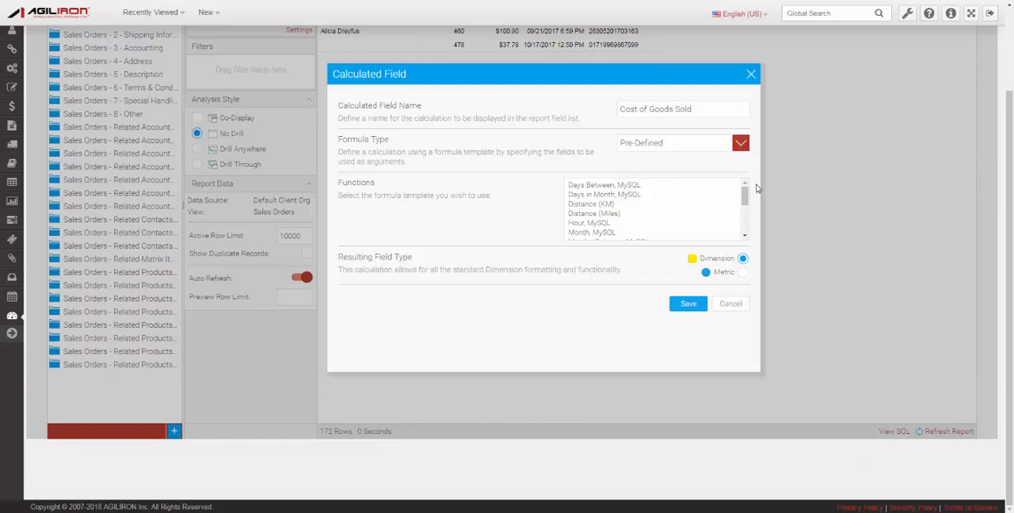
pyautogui.moveTo(744, 194)
pyautogui.mouseDown()
pyautogui.moveTo(743, 230)
pyautogui.moveTo(743, 194)
pyautogui.mouseUp()
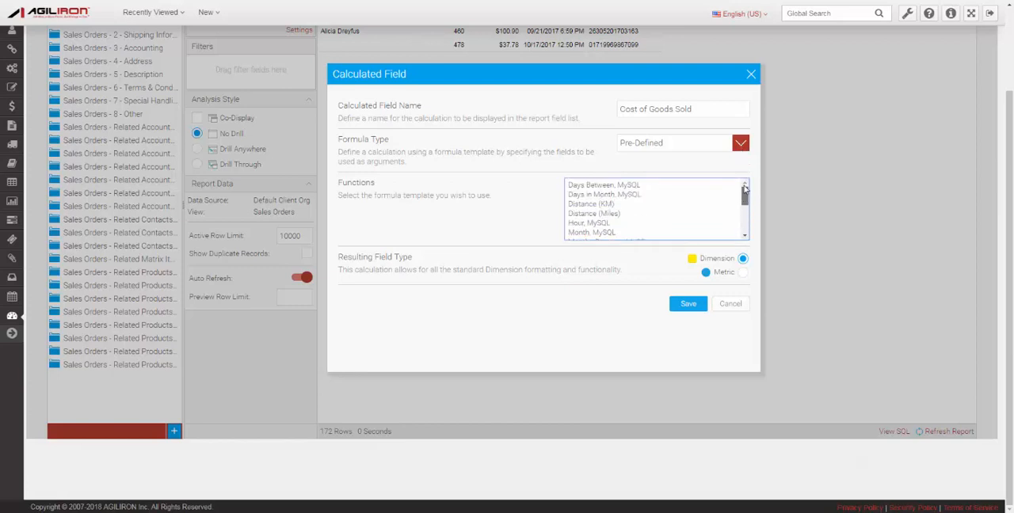
pyautogui.click(740, 146)
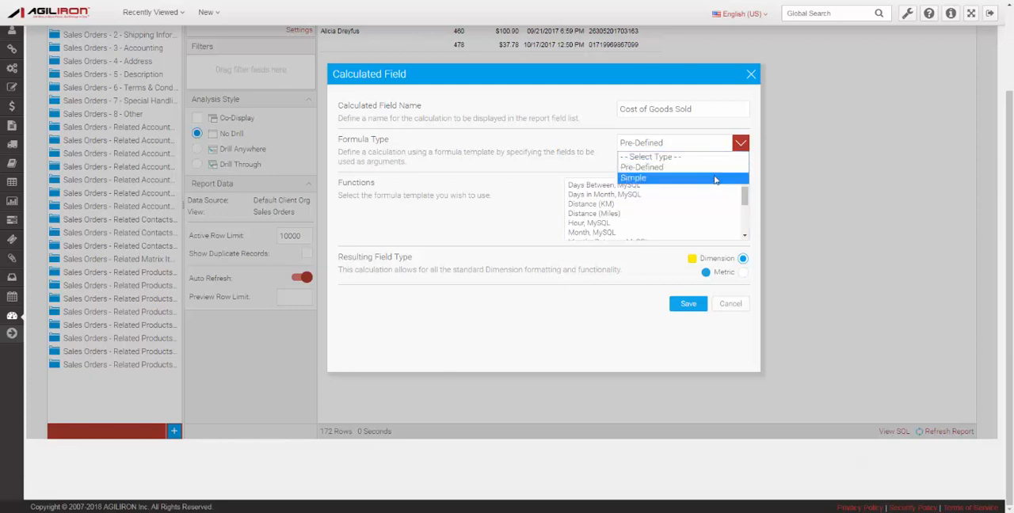
pyautogui.click(655, 179)
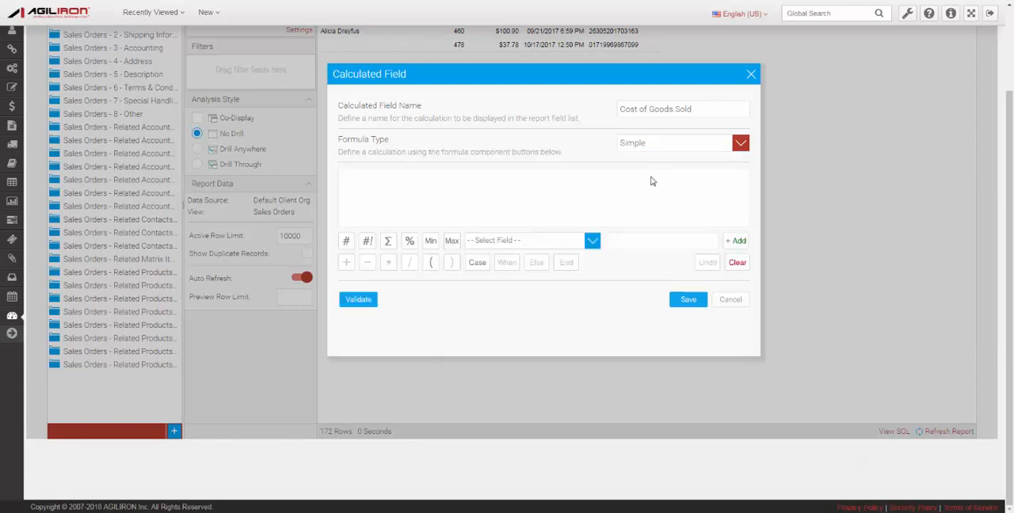
# Define the Cost of Goods Sold formula as Quantity * Unit Cost, using the Related Products fields.
pyautogui.click(593, 241)
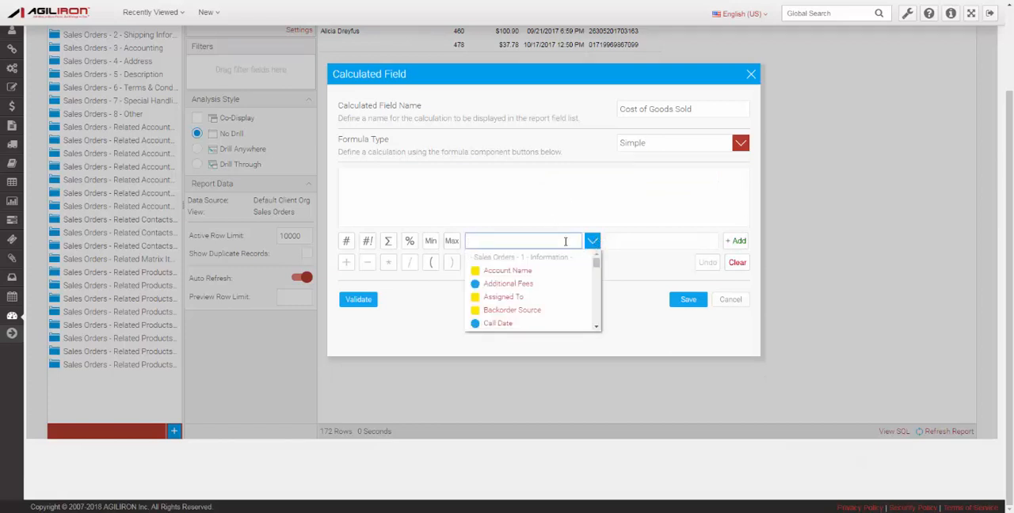
pyautogui.write('quan')
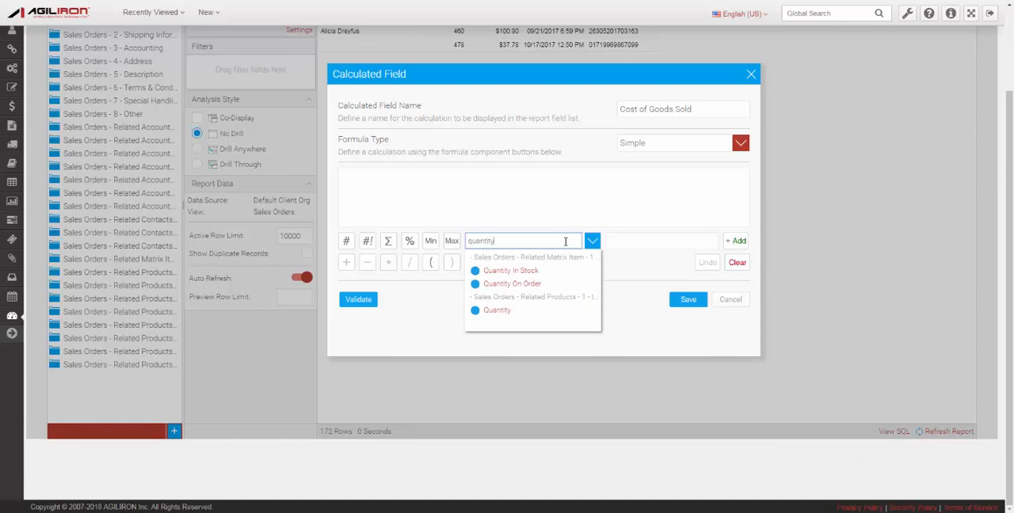
pyautogui.write('tity')
pyautogui.click(517, 310)
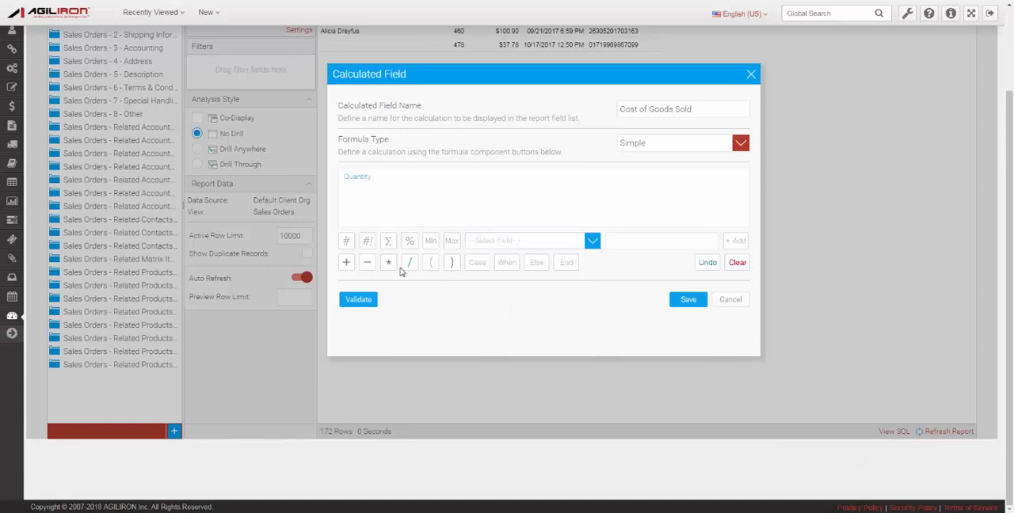
pyautogui.click(388, 262)
pyautogui.click(562, 242)
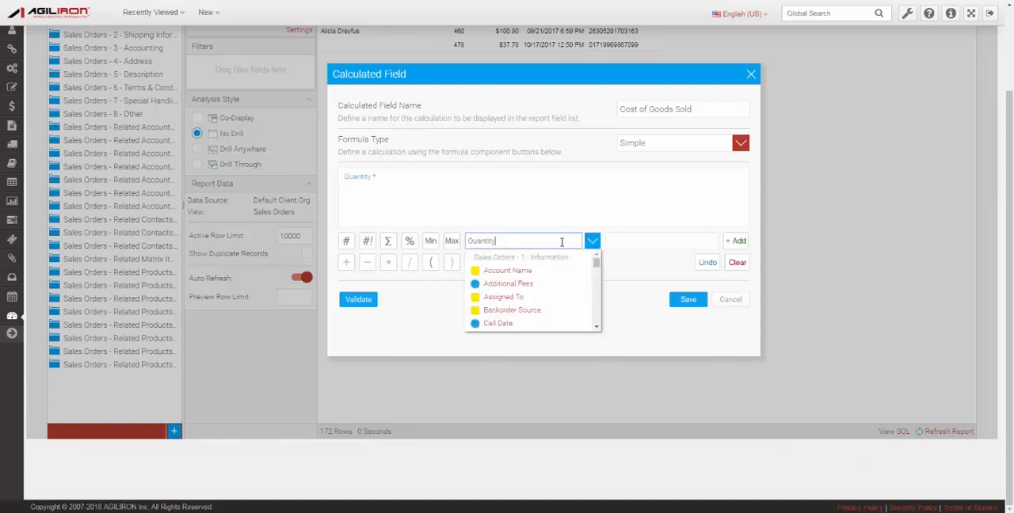
pyautogui.doubleClick(553, 243)
pyautogui.write('un')
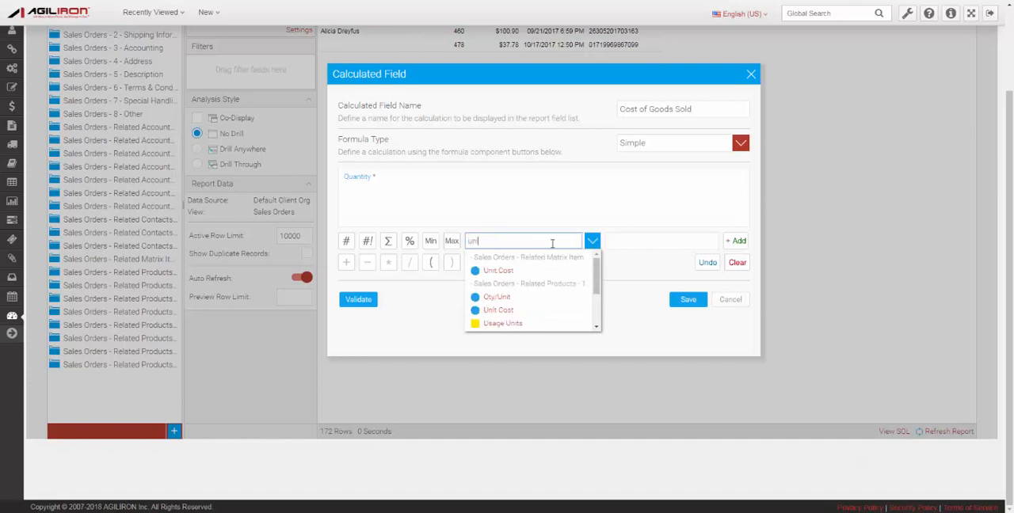
pyautogui.click(534, 311)
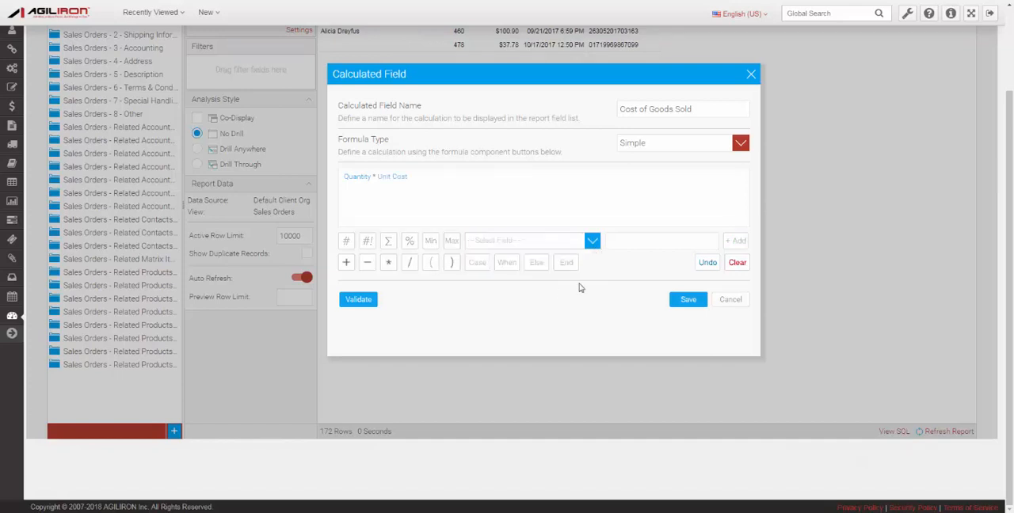
# Save the calculated field and add Cost of Goods Sold as the report's last column.
pyautogui.click(688, 301)
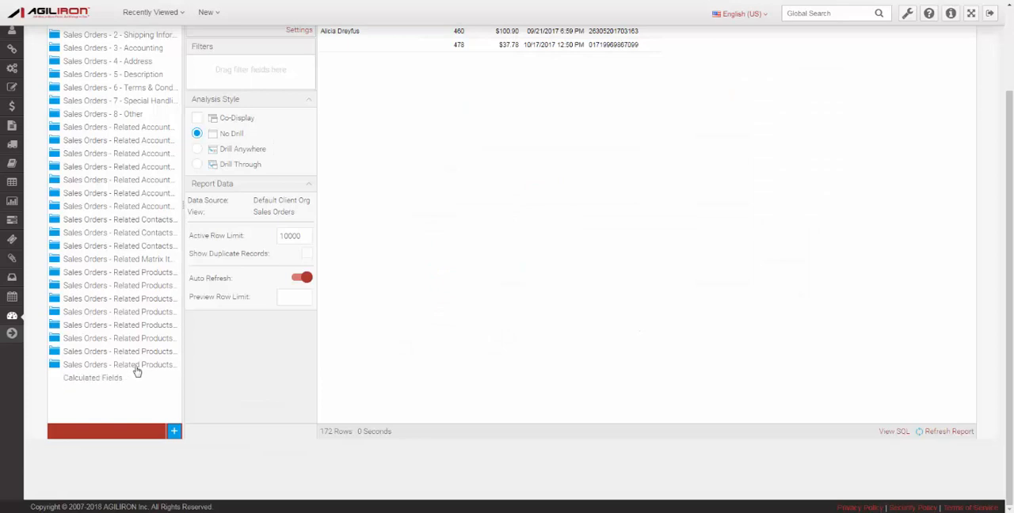
pyautogui.click(108, 381)
pyautogui.moveTo(109, 396); pyautogui.dragTo(841, 84)
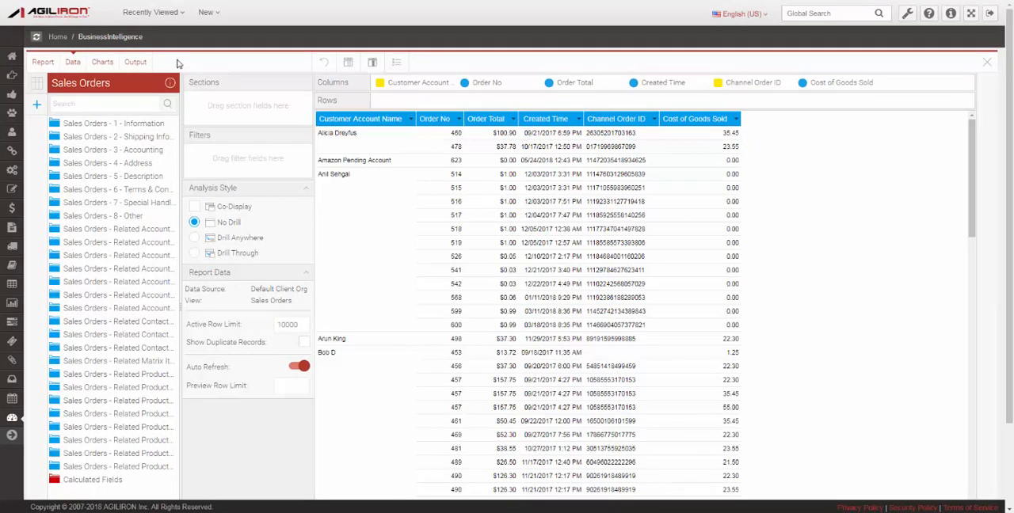
# Build a horizontal bar chart with Order Total on the horizontal axis and Customer Account Name on the vertical axis.
pyautogui.click(103, 62)
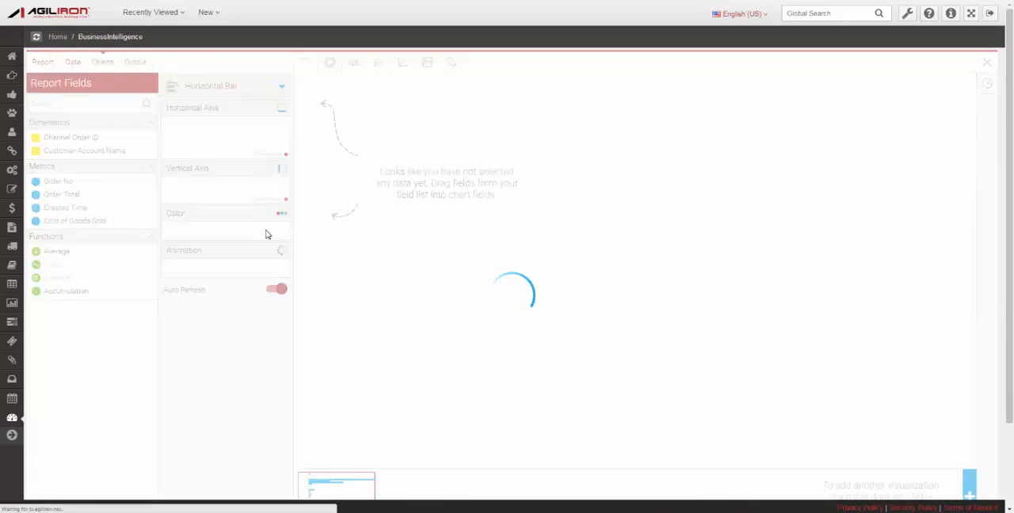
pyautogui.moveTo(69, 194); pyautogui.dragTo(166, 150)
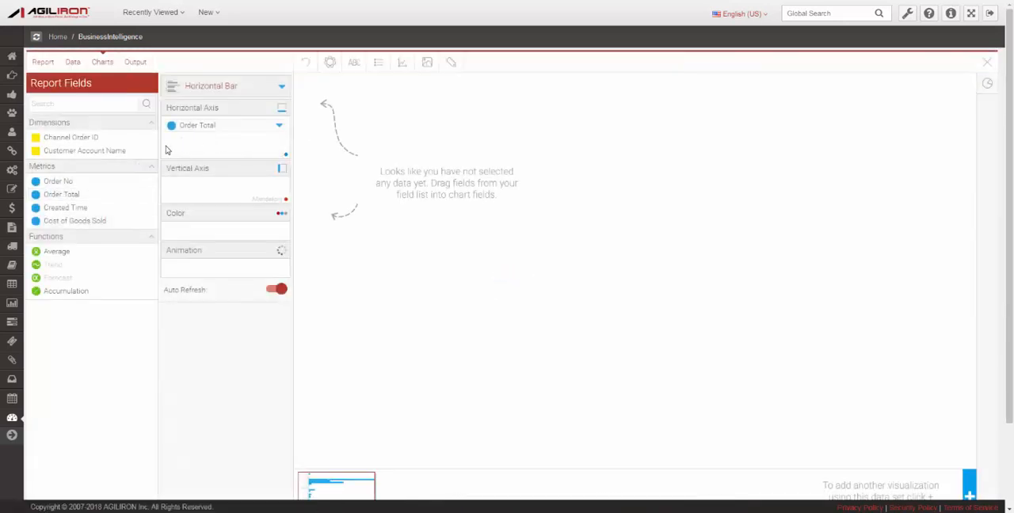
pyautogui.moveTo(91, 152); pyautogui.dragTo(221, 196)
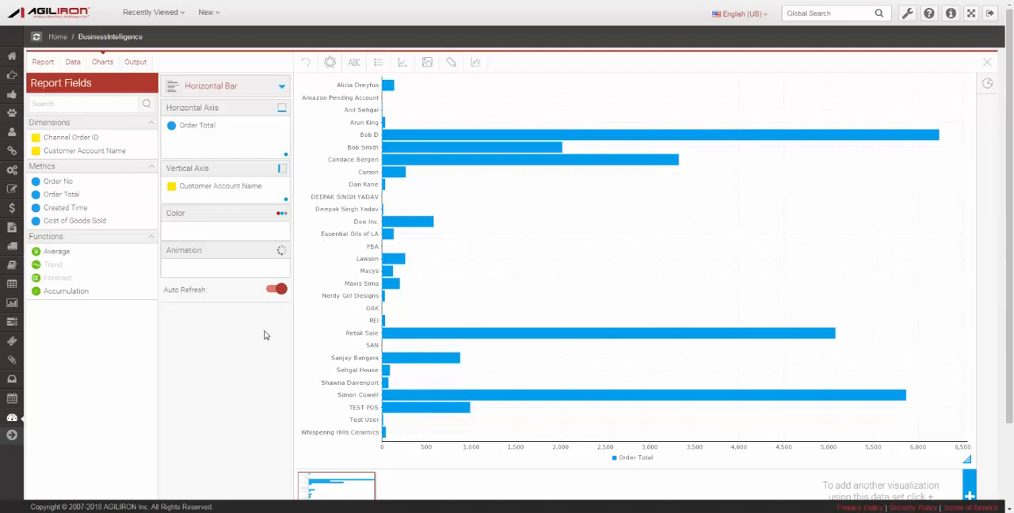
pyautogui.scroll(-1, 263, 343)
pyautogui.scroll(1, 263, 343)
# Change the chart type to the plain Pie and close the chart selection.
pyautogui.click(284, 88)
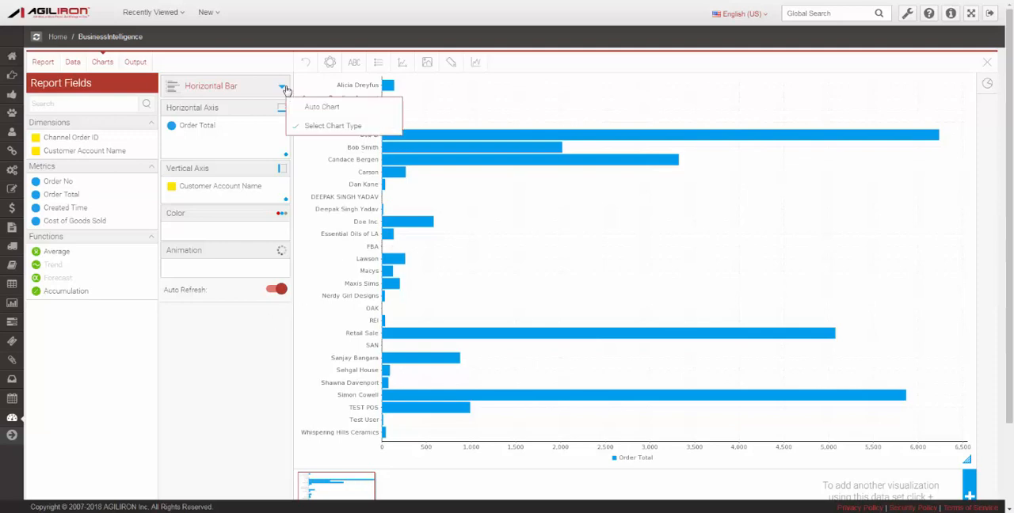
pyautogui.click(327, 126)
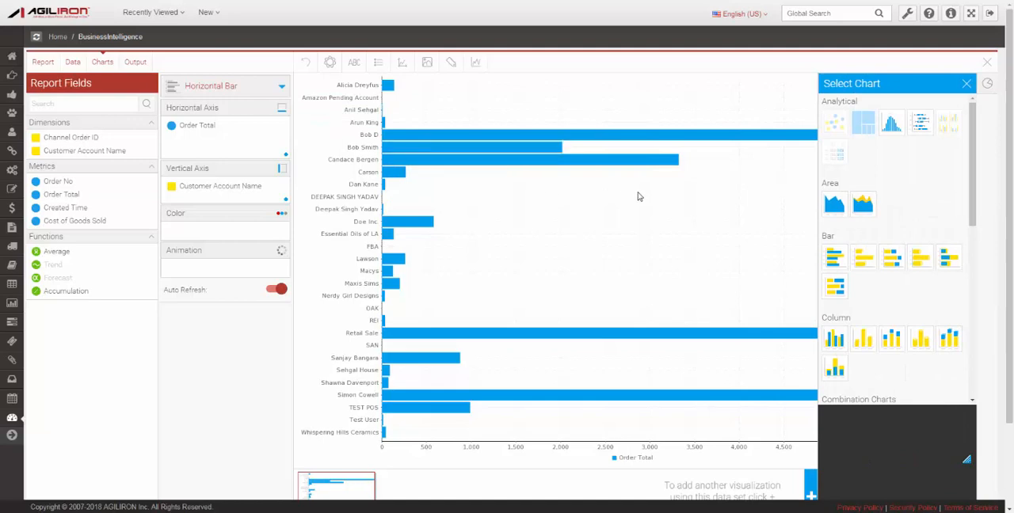
pyautogui.moveTo(973, 144); pyautogui.dragTo(907, 305)
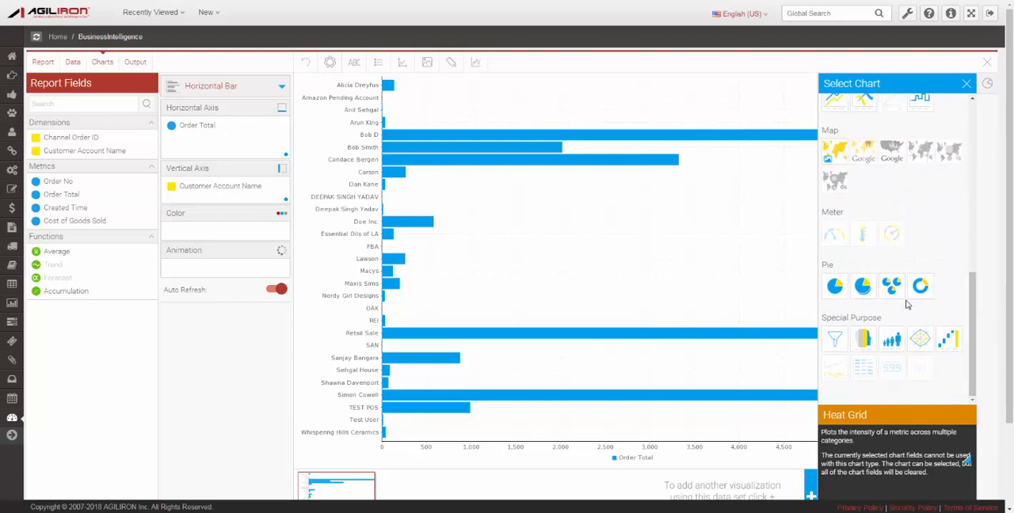
pyautogui.click(838, 288)
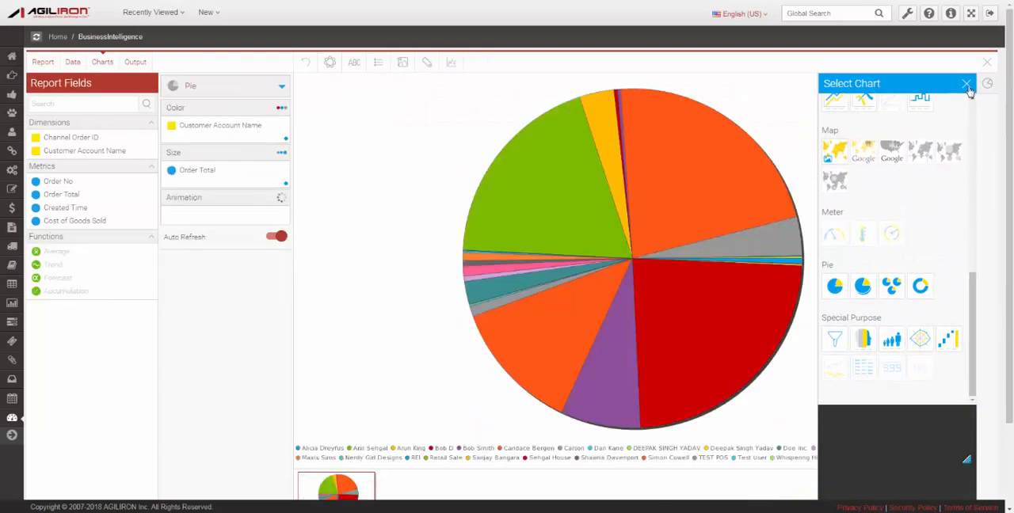
pyautogui.click(967, 84)
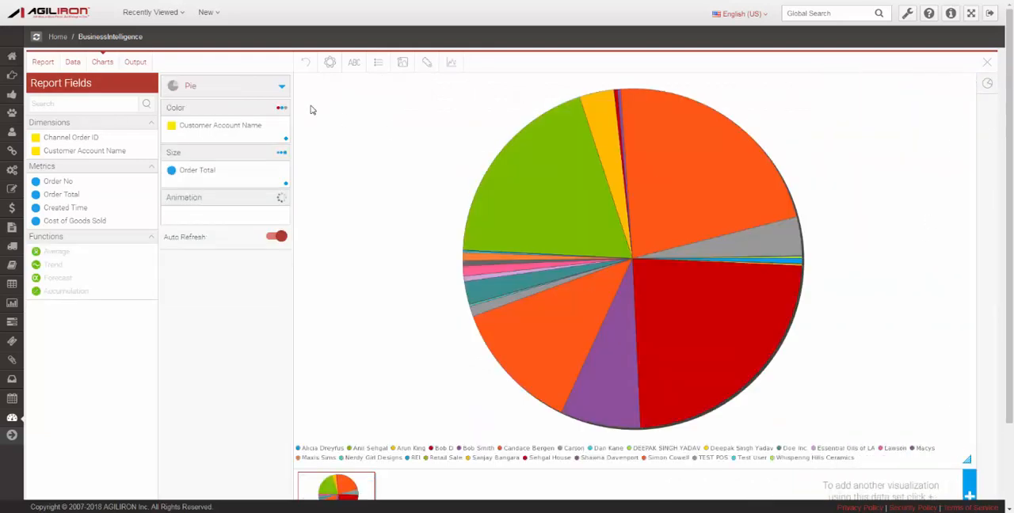
# View the report output with its pie chart and bring up the report's save settings.
pyautogui.click(135, 63)
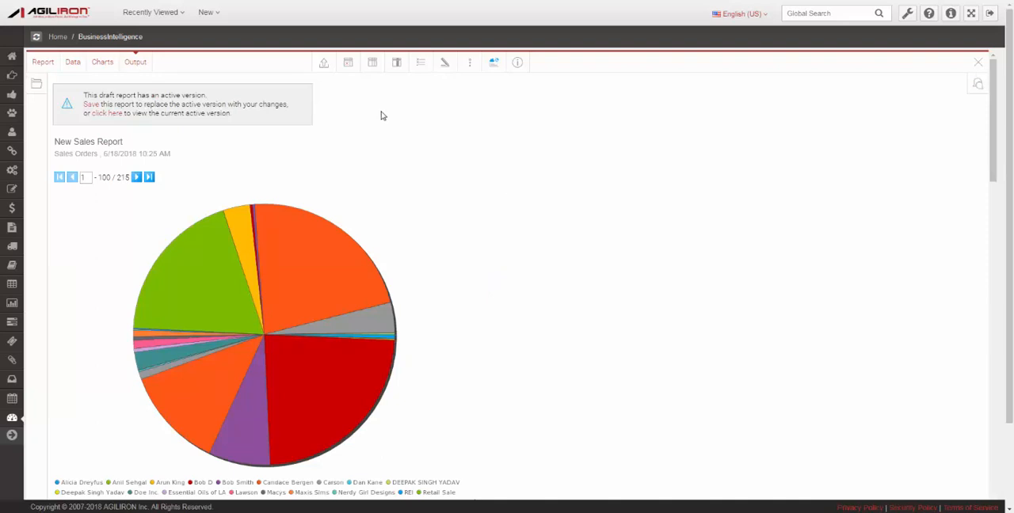
pyautogui.click(43, 63)
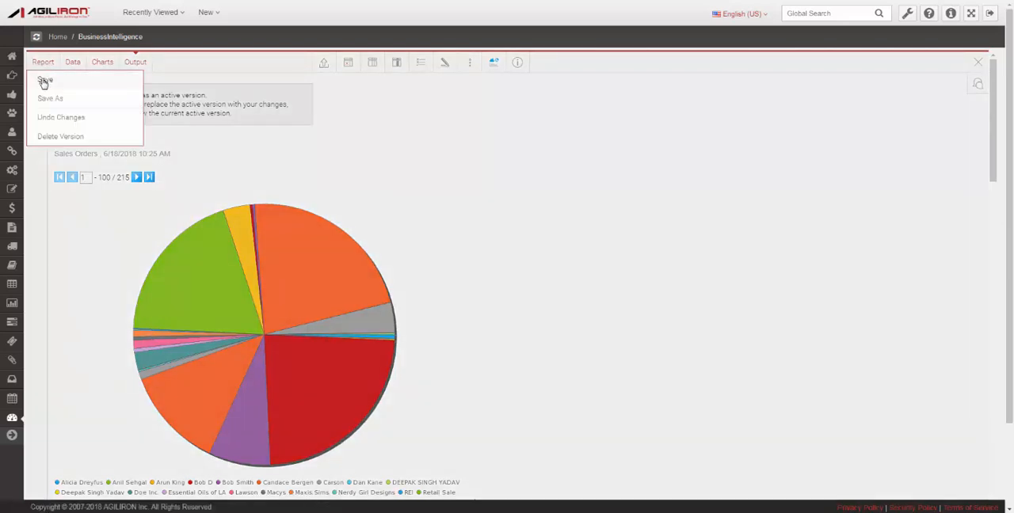
pyautogui.click(44, 83)
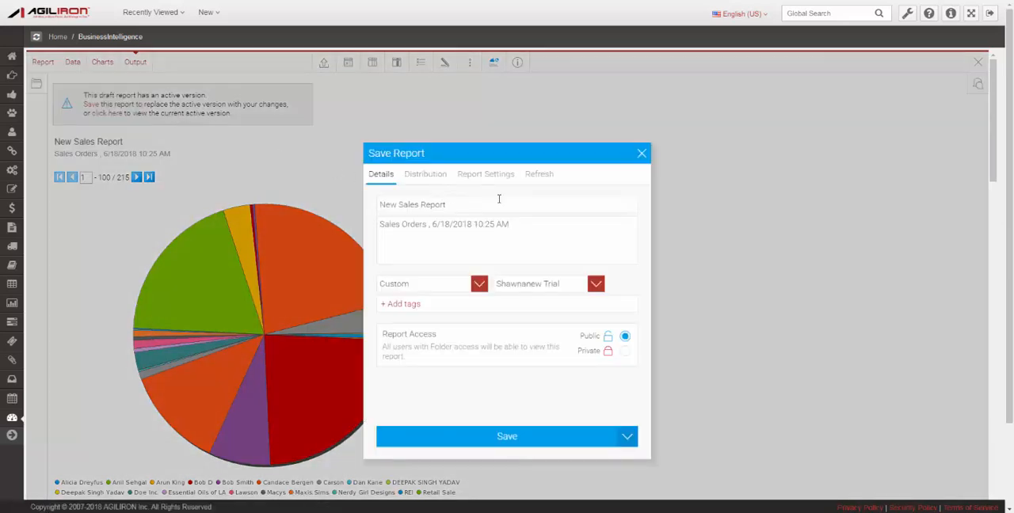
# Try Private report access in the save details, and set the access back to Public.
pyautogui.click(414, 305)
pyautogui.click(625, 353)
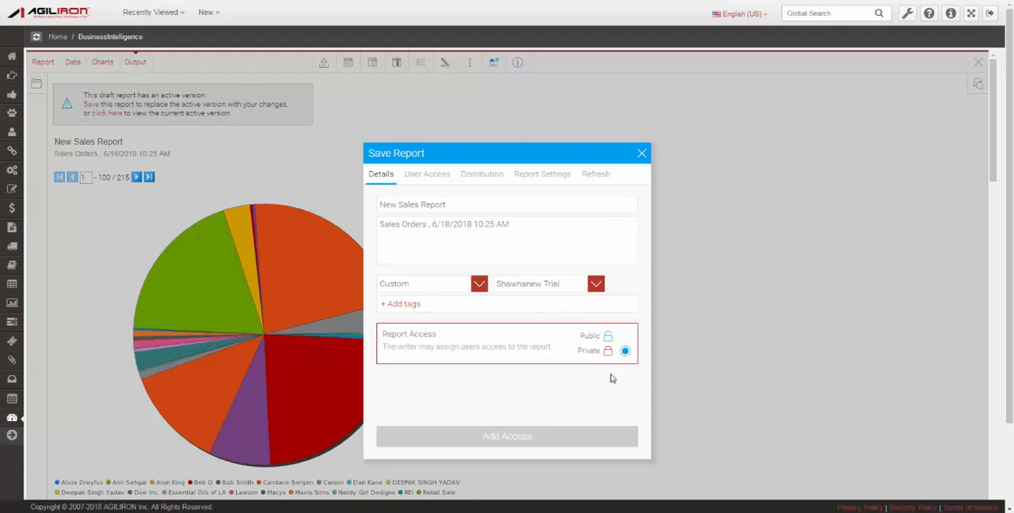
pyautogui.click(625, 337)
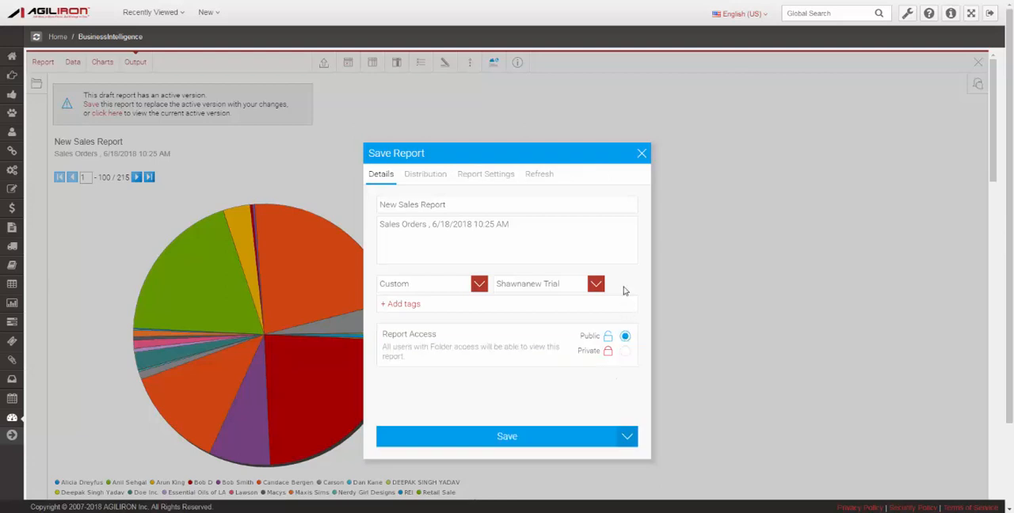
# Review the report's distribution, browse page and dashboard, and refresh settings before saving.
pyautogui.click(420, 178)
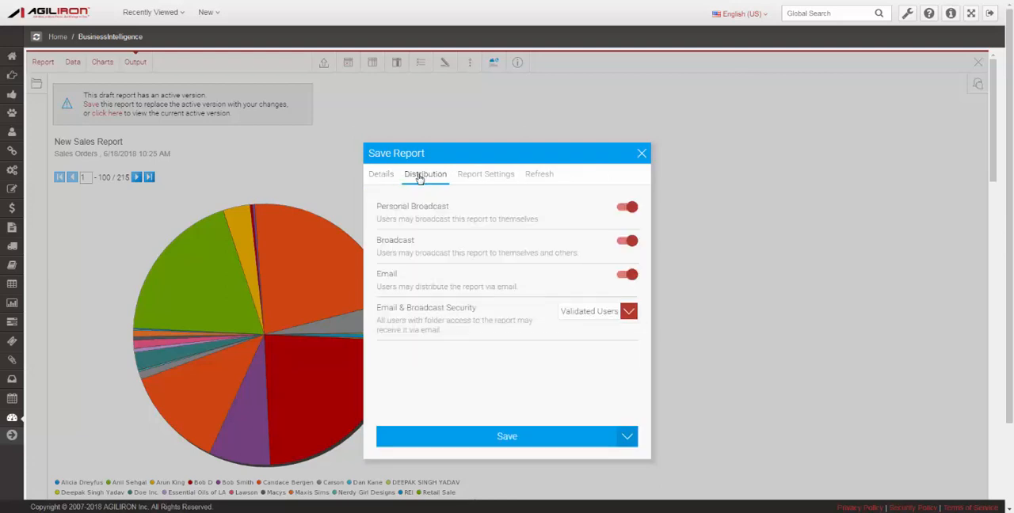
pyautogui.click(473, 175)
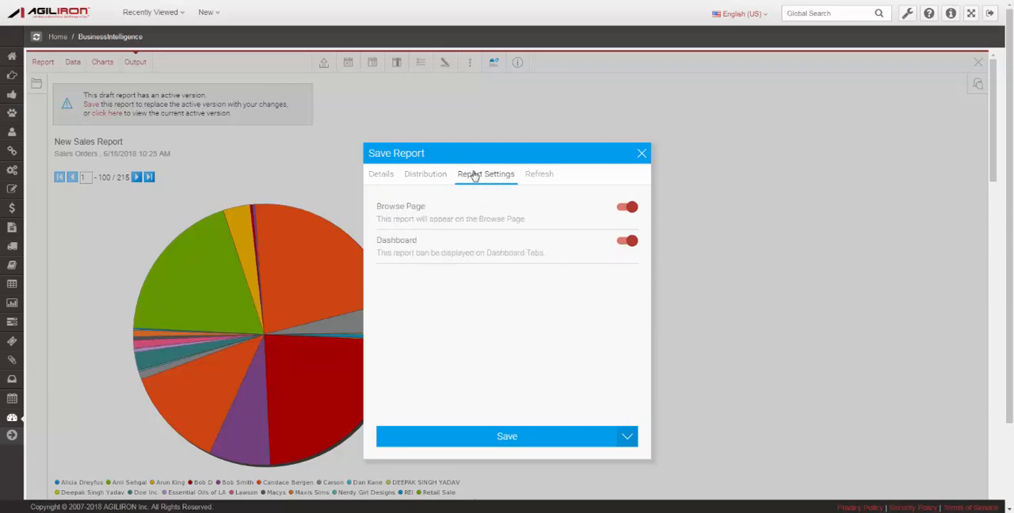
pyautogui.click(539, 173)
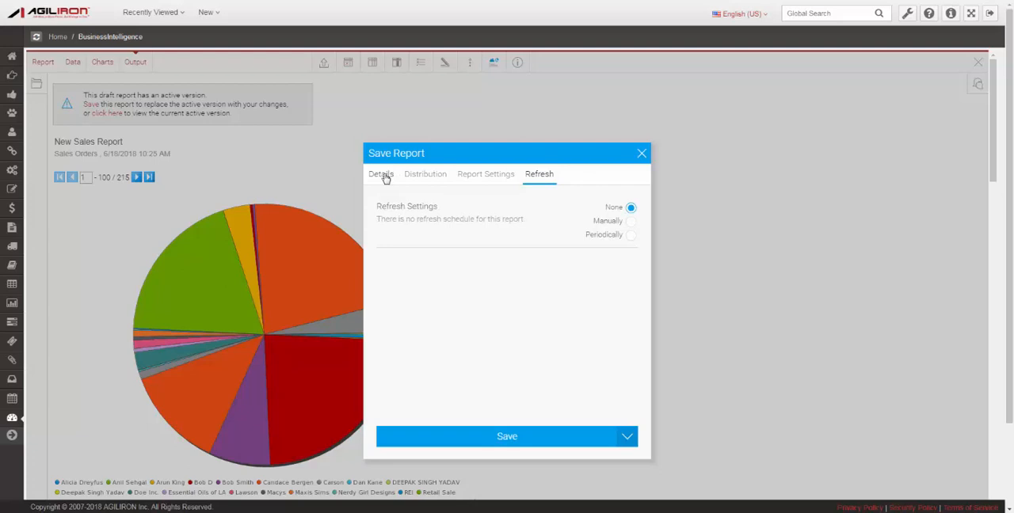
# Return to the save details, save New Sales Report and close it.
pyautogui.click(383, 175)
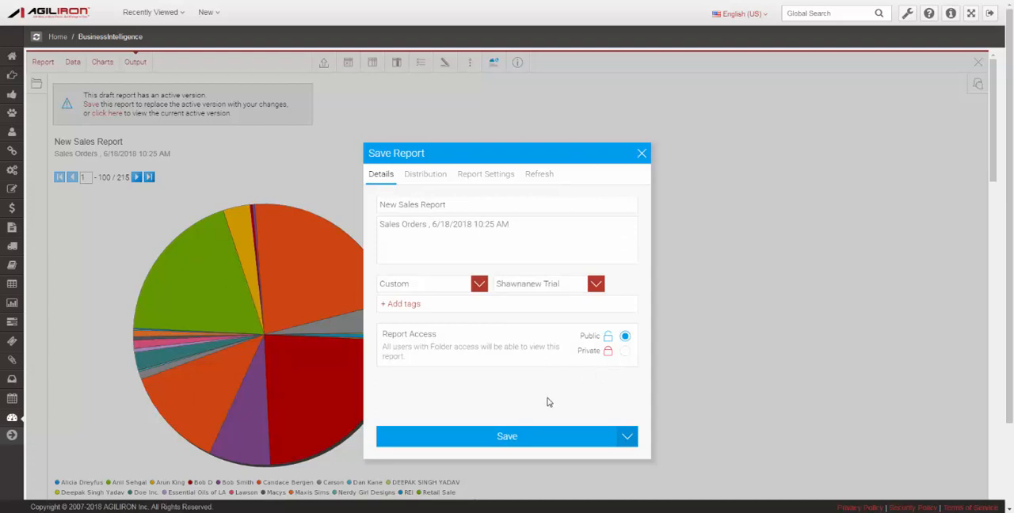
pyautogui.click(520, 438)
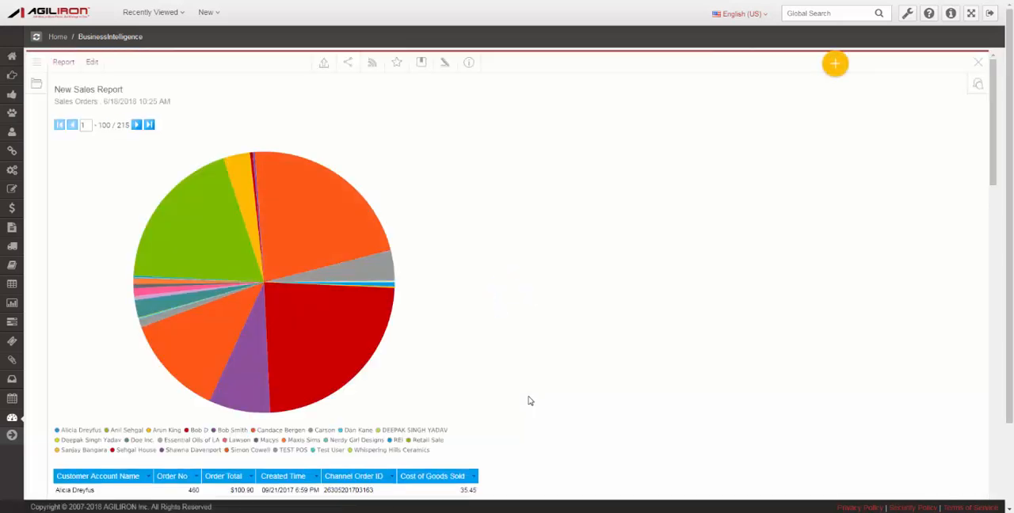
pyautogui.click(978, 61)
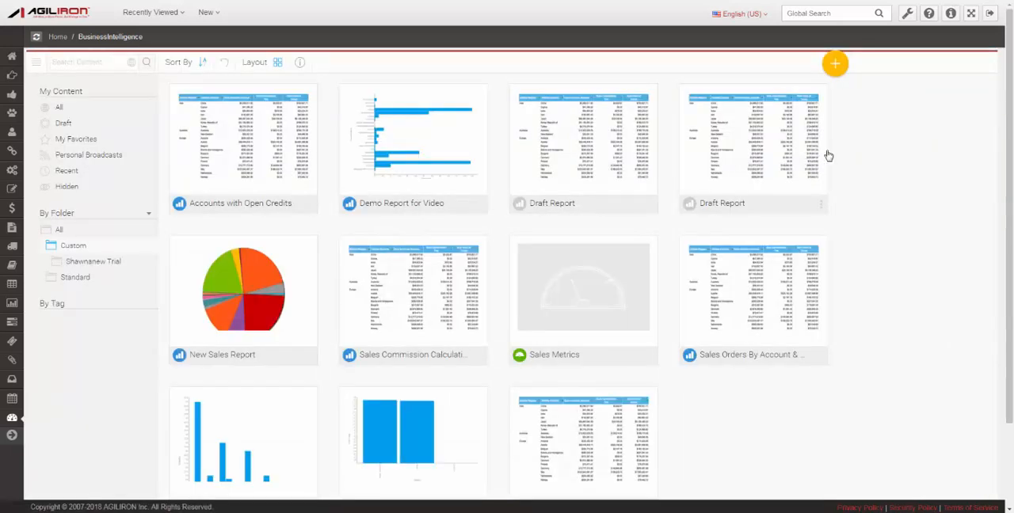
# Create a new Standard dashboard tab.
pyautogui.click(836, 65)
pyautogui.moveTo(818, 131)
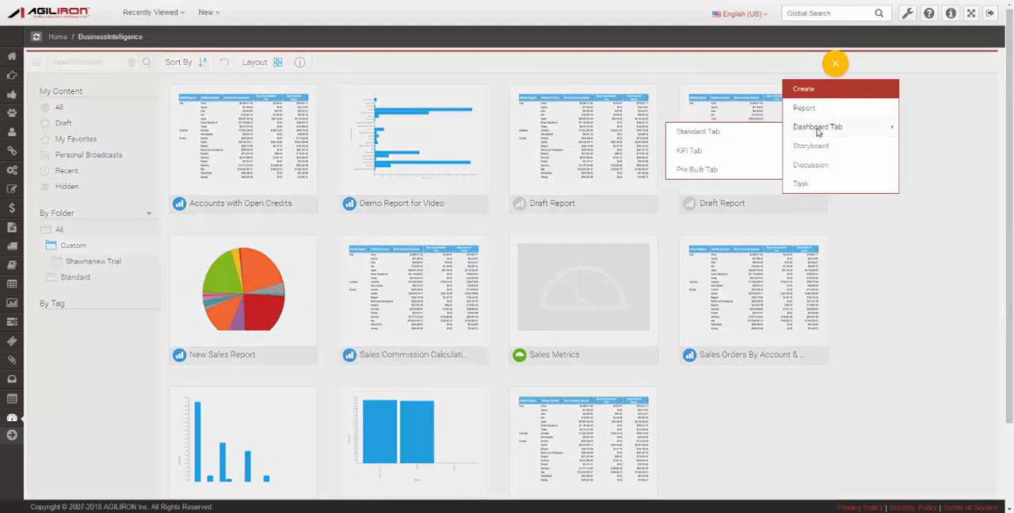
pyautogui.click(704, 133)
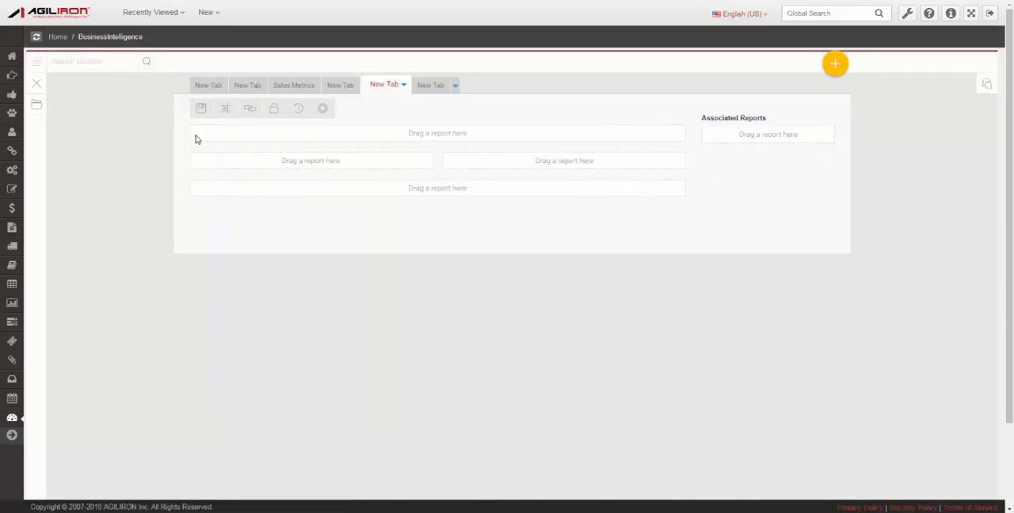
# Place the D - Product Sales By Channel, D- Sales By Account and D- Sales By Channel reports in full-width rows, in that order, on the new tab.
pyautogui.click(36, 106)
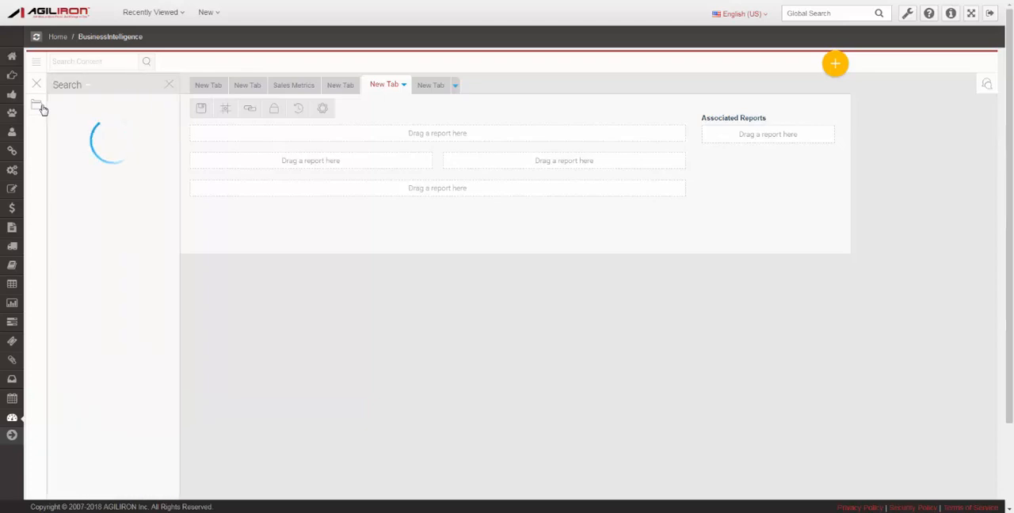
pyautogui.scroll(-5, 178, 152)
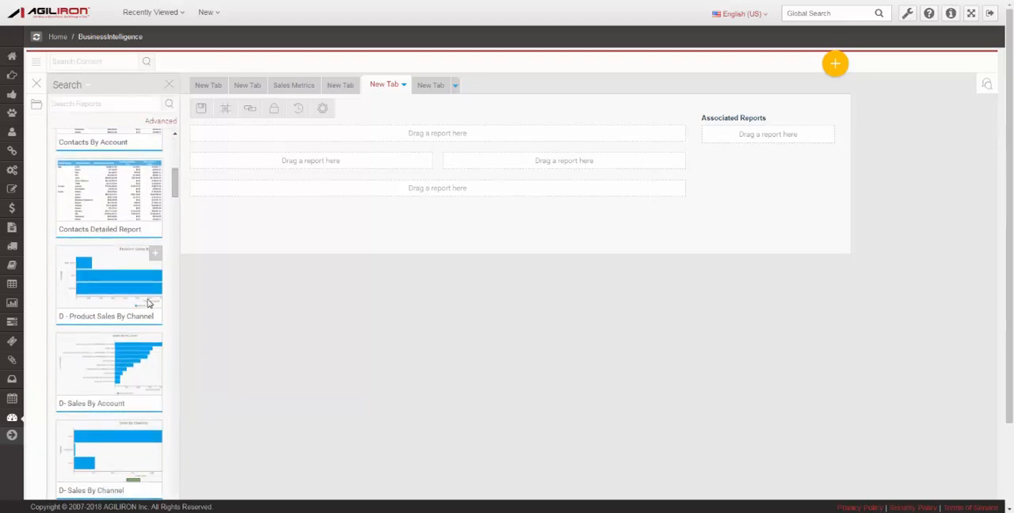
pyautogui.moveTo(109, 277); pyautogui.dragTo(393, 147)
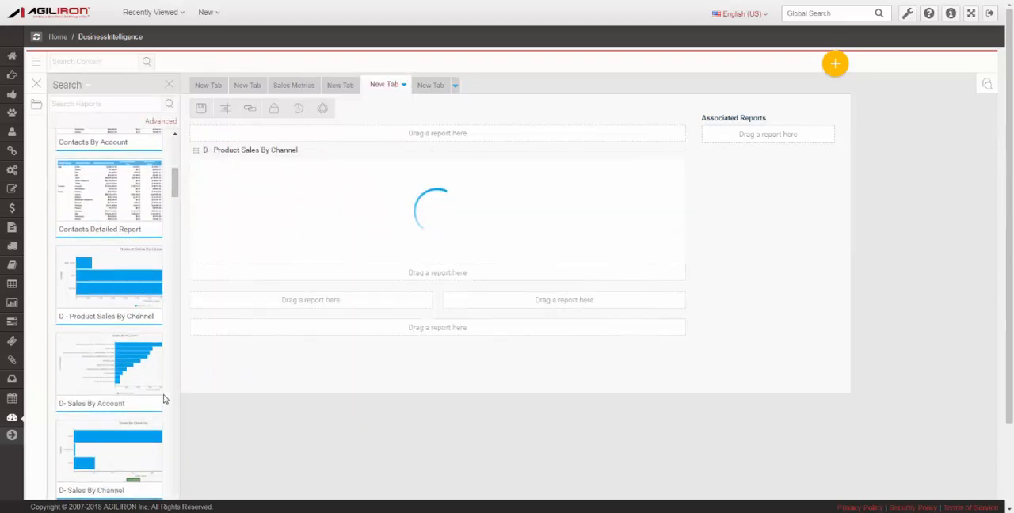
pyautogui.moveTo(138, 410); pyautogui.dragTo(375, 279)
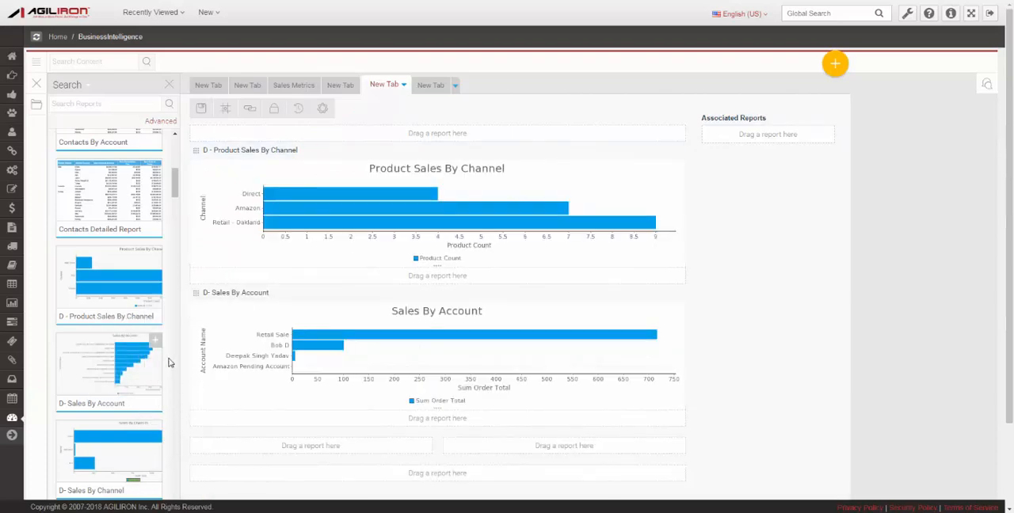
pyautogui.scroll(-1, 168, 368)
pyautogui.moveTo(124, 439); pyautogui.dragTo(341, 420)
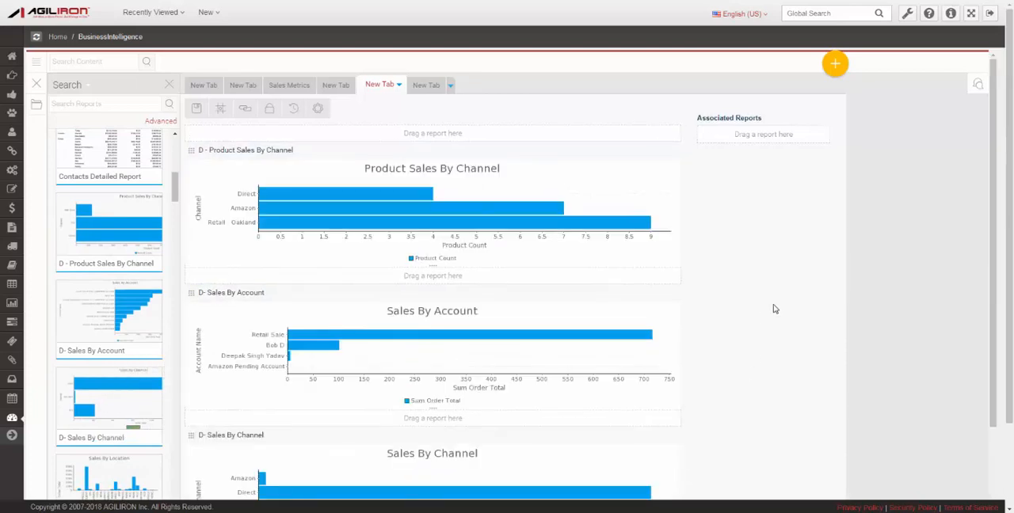
pyautogui.scroll(-1, 775, 309)
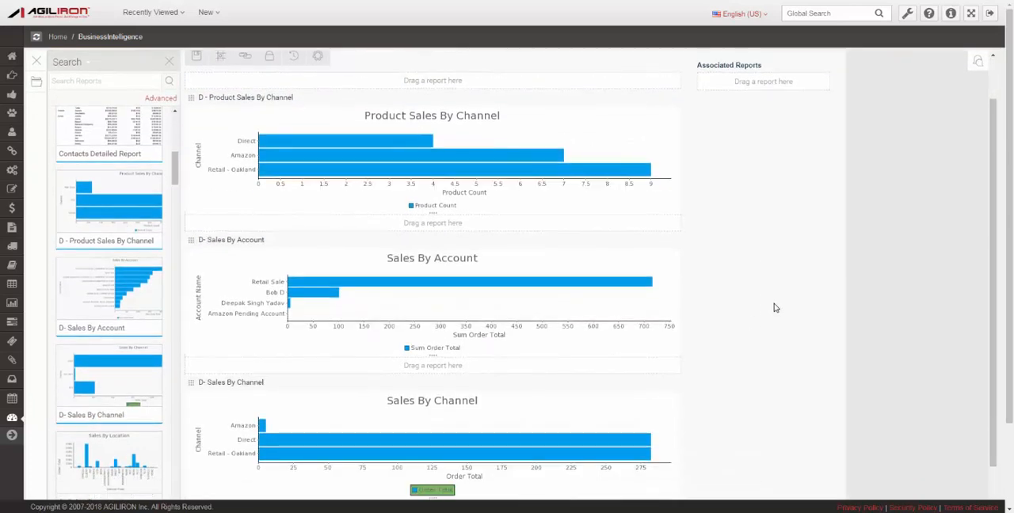